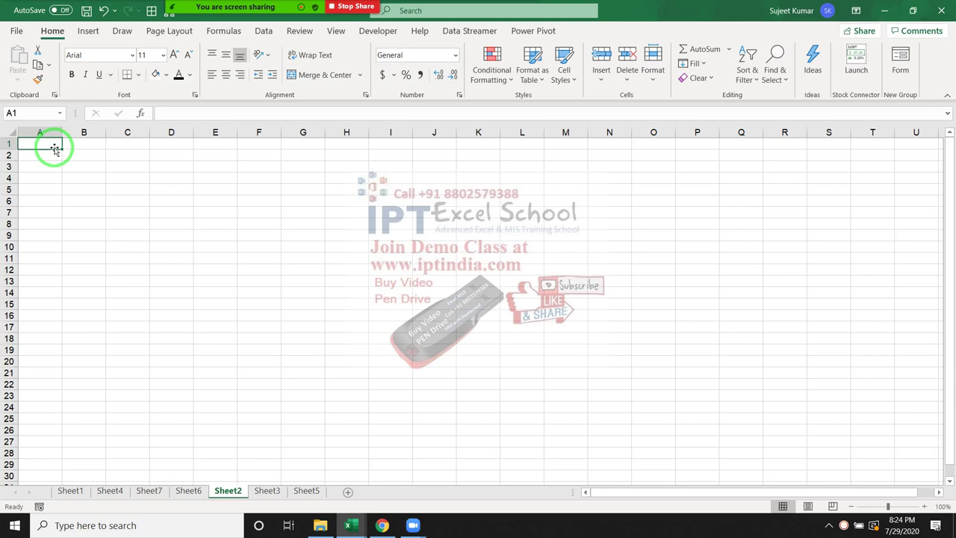
# Enter the Month heading in A1 and fill Jan through Apr down to A5
pyautogui.write('Mo')
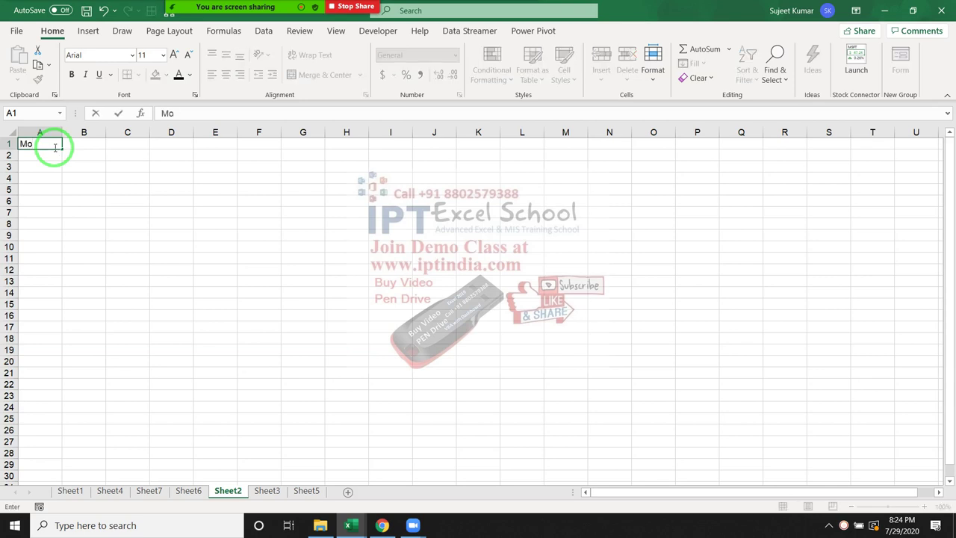
pyautogui.write('nth')
pyautogui.press('Return')
pyautogui.write('Jan')
pyautogui.press('Return')
pyautogui.click(49, 157)
pyautogui.moveTo(63, 161); pyautogui.dragTo(63, 194)
# Enter the Sales heading and values 85, 36, 45, 62 in B1:B5, then select A1:B5
pyautogui.click(85, 143)
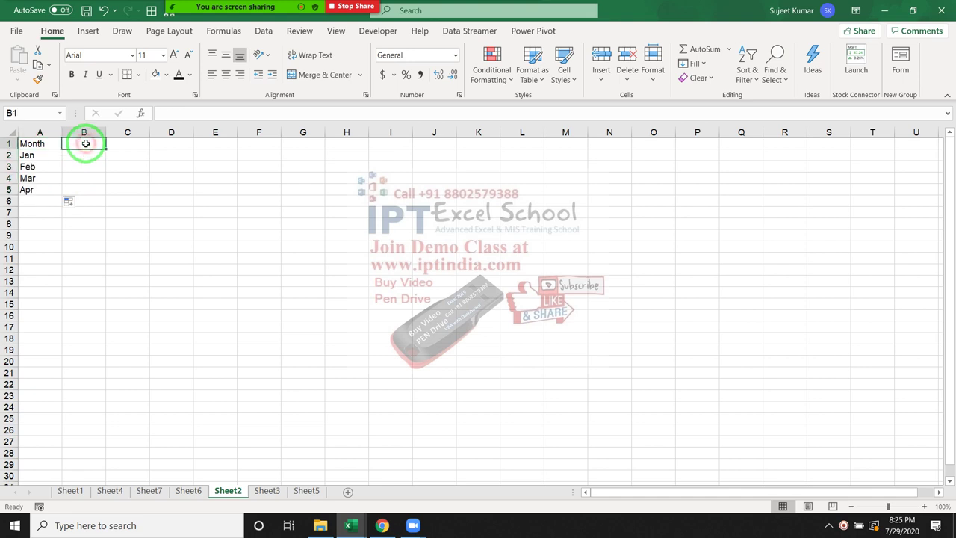
pyautogui.write('Sales')
pyautogui.press('Return')
pyautogui.write('85')
pyautogui.press('Return')
pyautogui.write('36')
pyautogui.press('Return')
pyautogui.write('45')
pyautogui.press('Return')
pyautogui.write('62')
pyautogui.press('Return')
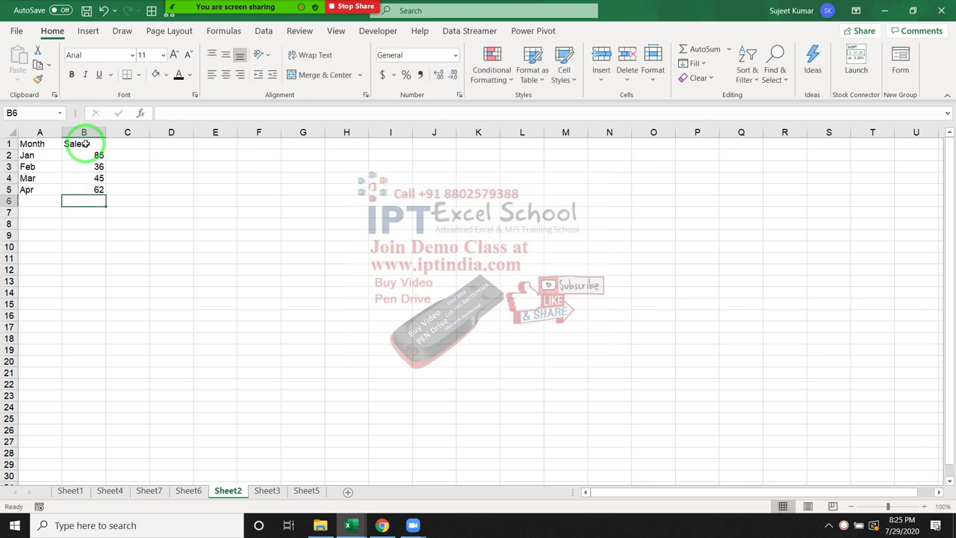
pyautogui.moveTo(38, 144); pyautogui.dragTo(88, 185)
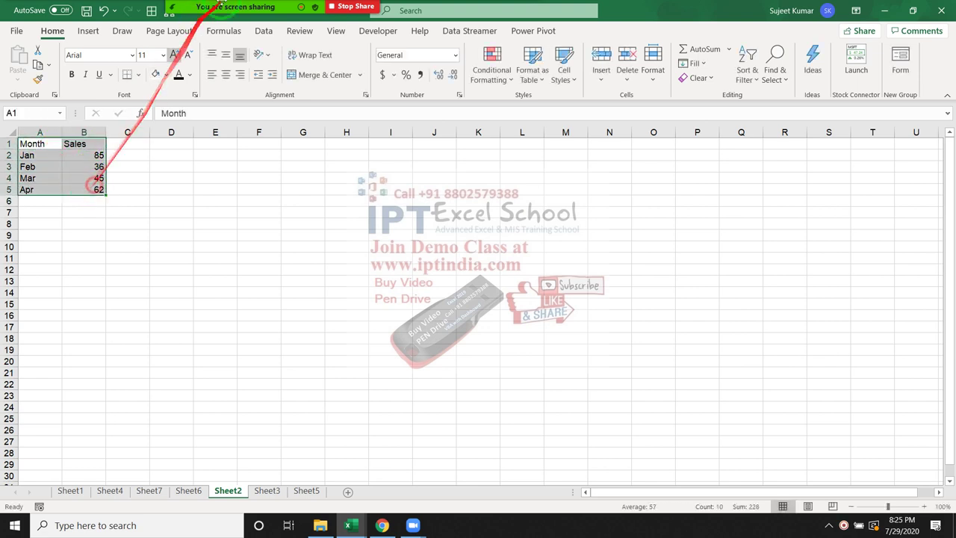
# Insert a 2-D pie chart of the Month/Sales table and drag it up beside the data
pyautogui.click(230, 17)
pyautogui.click(620, 282)
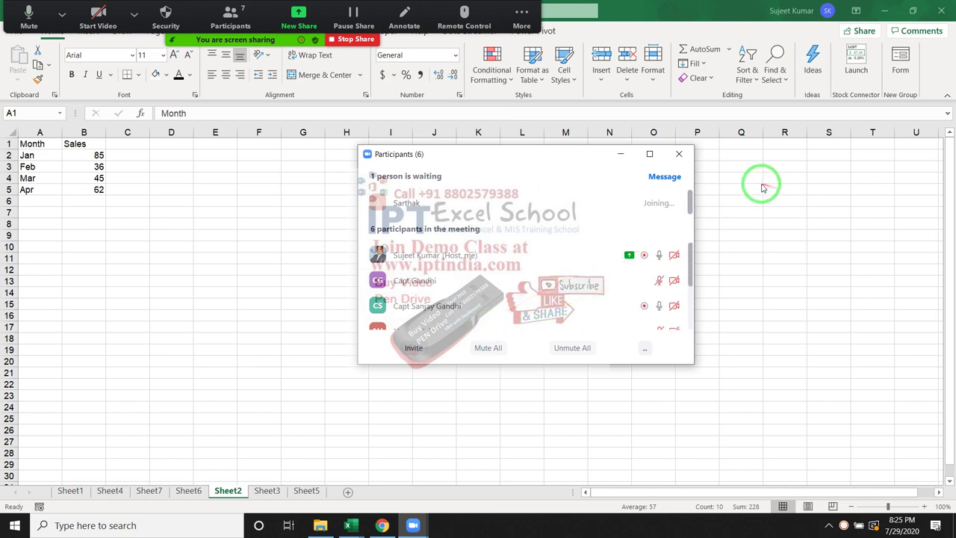
pyautogui.click(679, 154)
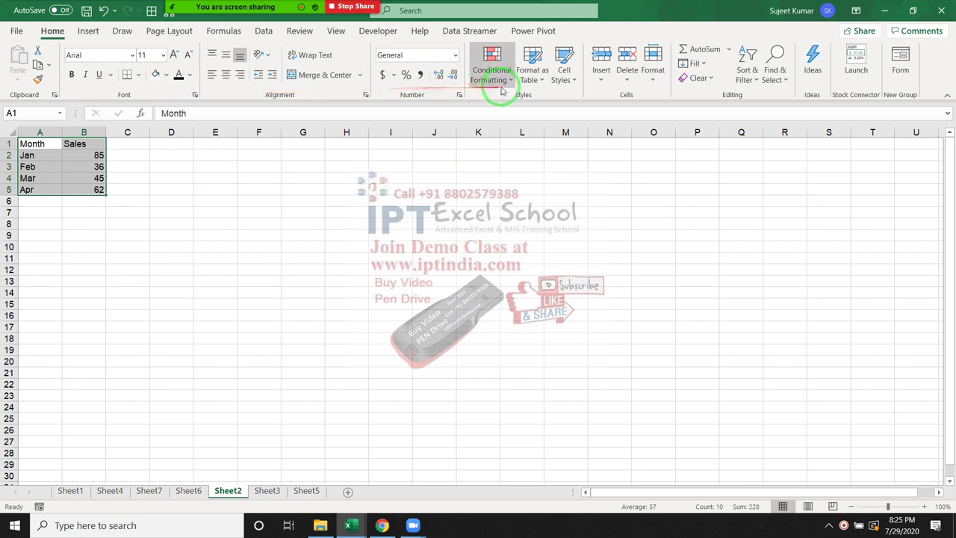
pyautogui.click(88, 36)
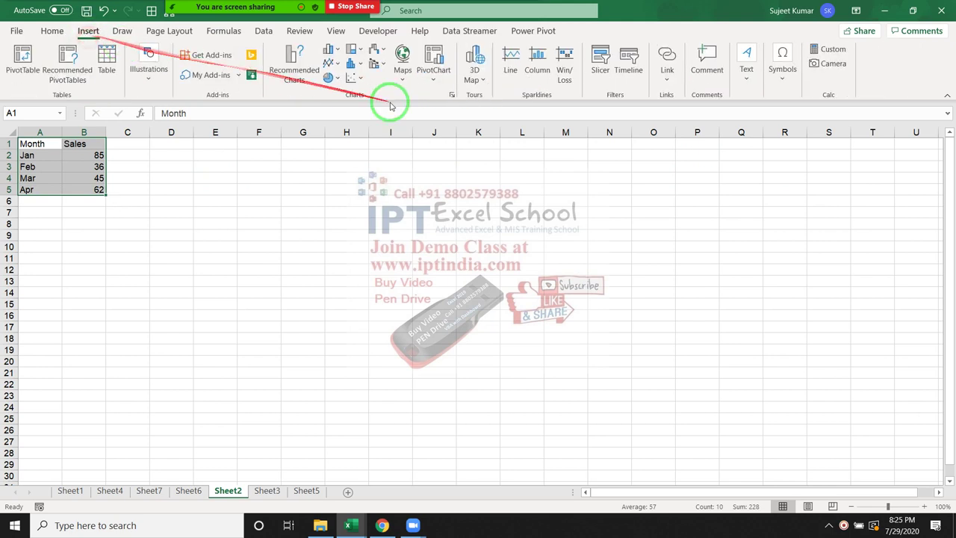
pyautogui.click(330, 48)
pyautogui.click(302, 99)
pyautogui.click(329, 77)
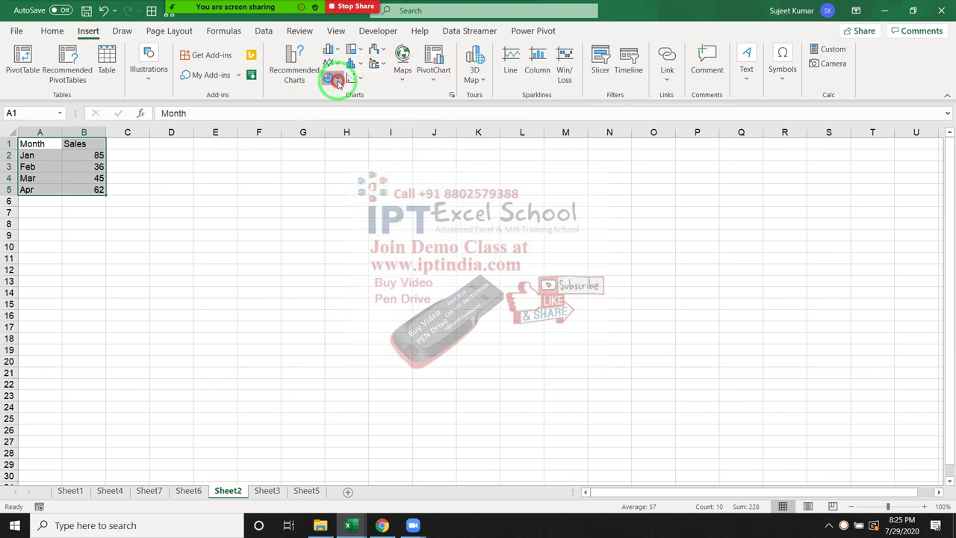
pyautogui.click(336, 122)
pyautogui.moveTo(371, 236); pyautogui.dragTo(320, 172)
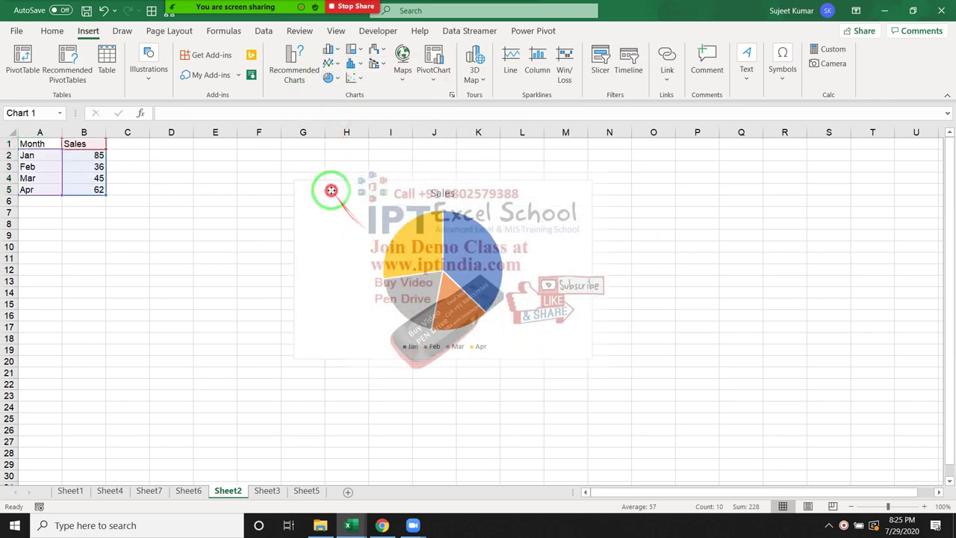
pyautogui.click(170, 223)
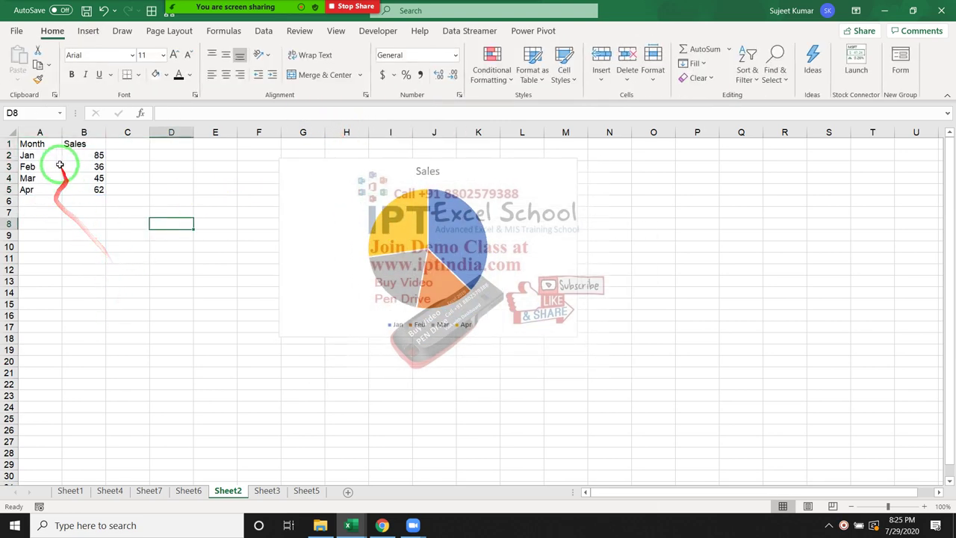
# Clear and hide columns A:B, undoing both, then drag the pie chart further left
pyautogui.moveTo(45, 132); pyautogui.dragTo(86, 138)
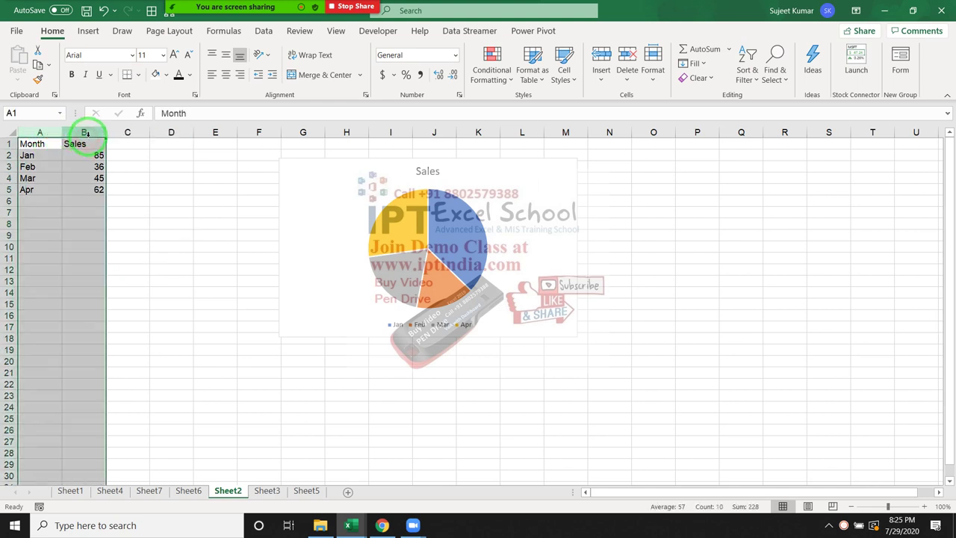
pyautogui.press('Delete')
pyautogui.hotkey('ctrl', 'z')
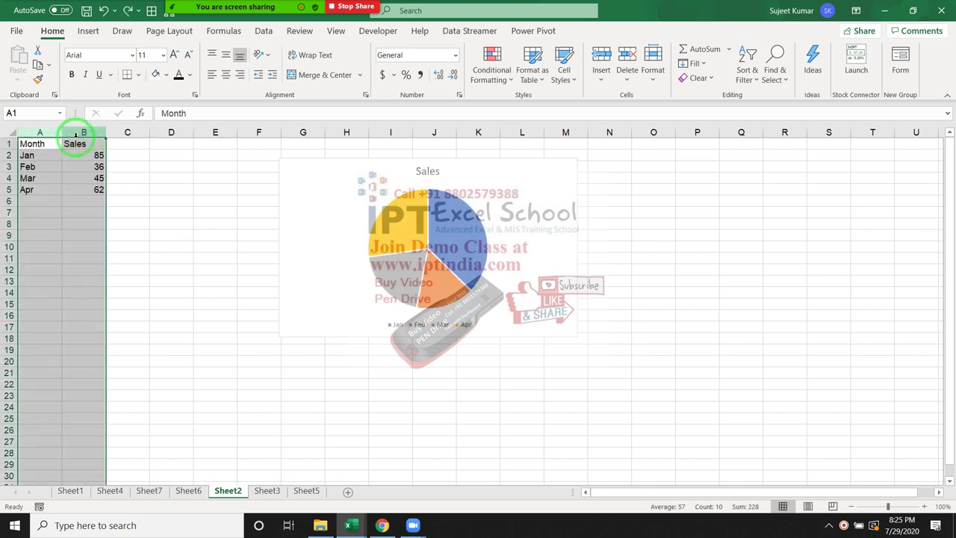
pyautogui.rightClick(77, 136)
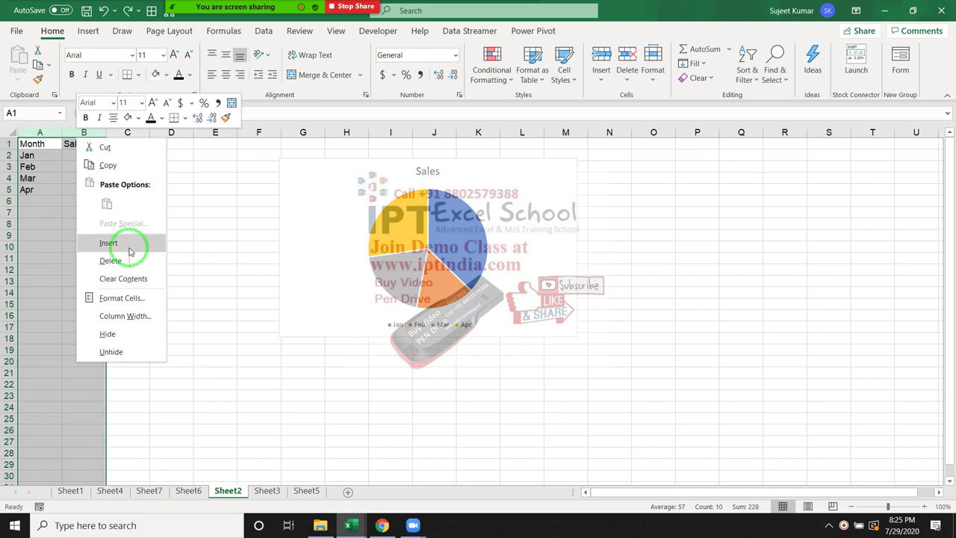
pyautogui.click(128, 333)
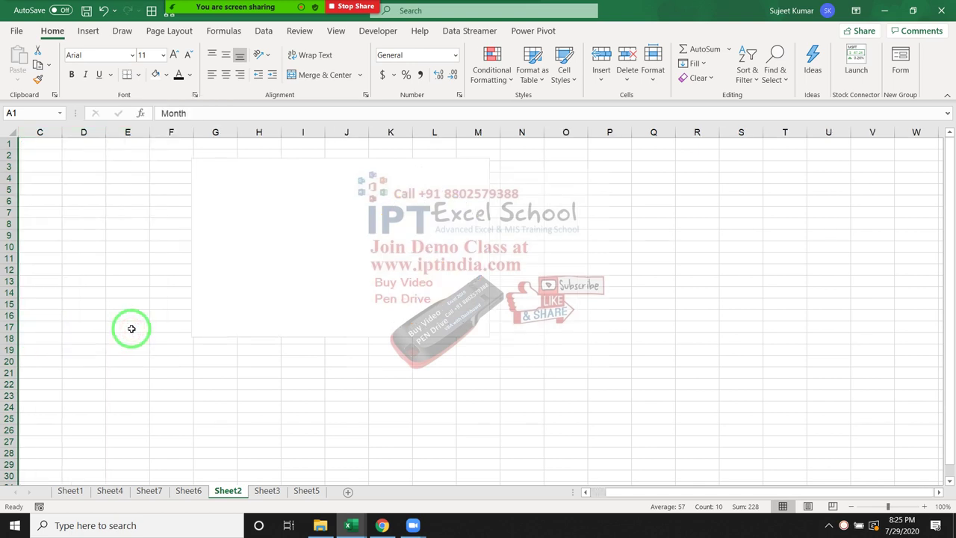
pyautogui.hotkey('ctrl', 'z')
pyautogui.click(154, 200)
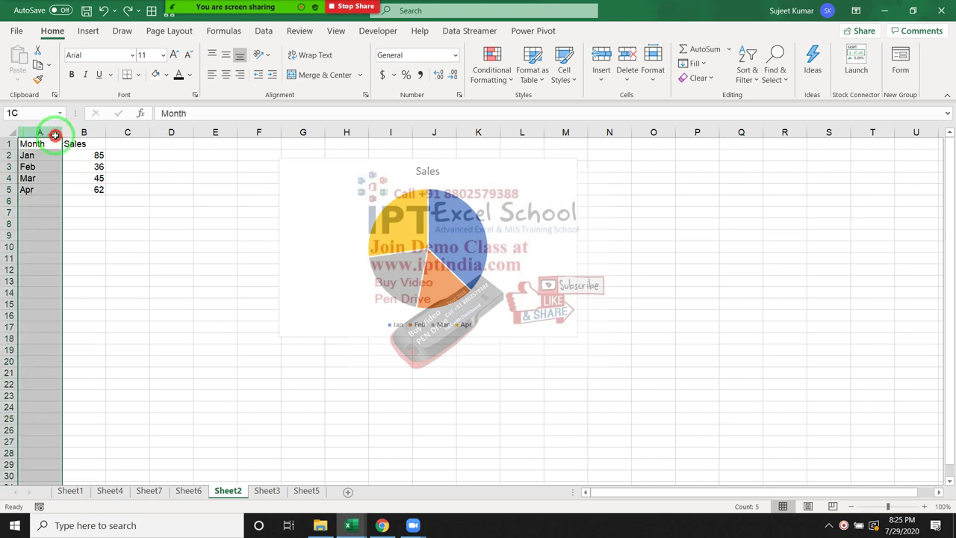
pyautogui.moveTo(42, 132); pyautogui.dragTo(83, 132)
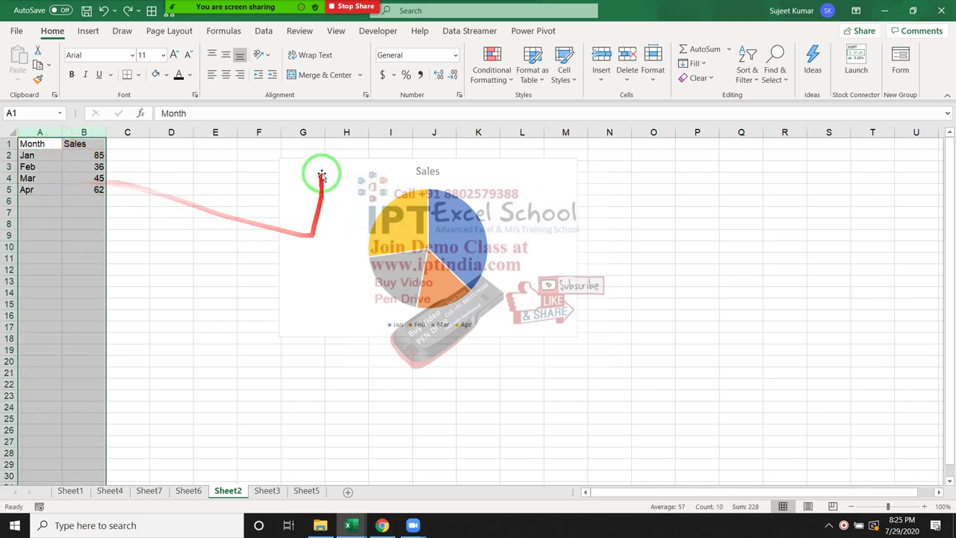
pyautogui.moveTo(320, 171); pyautogui.dragTo(233, 164)
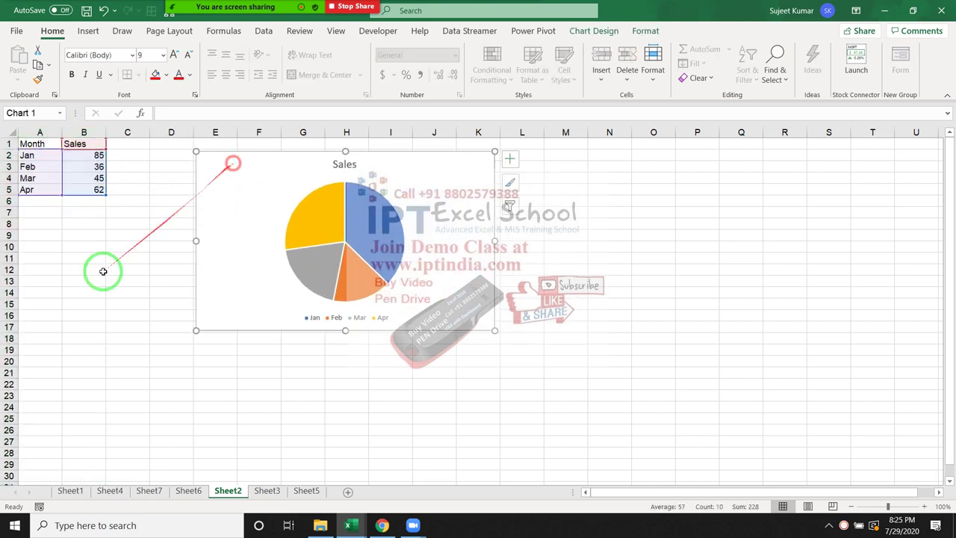
# In the series formula, replace $B$2:$B$5 with {85,36,45,62} and remove the $A$2:$A$5 reference
pyautogui.click(323, 235)
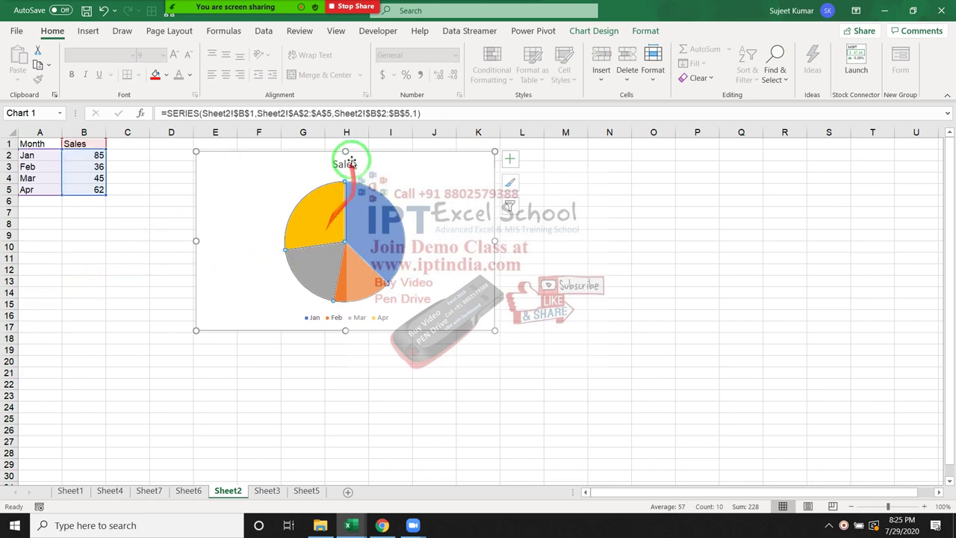
pyautogui.click(341, 113)
pyautogui.press('BackSpace')
pyautogui.press('BackSpace')
pyautogui.press('Delete')
pyautogui.press('Delete')
pyautogui.press('Delete')
pyautogui.press('Delete')
pyautogui.press('Delete')
pyautogui.press('Delete')
pyautogui.press('Delete')
pyautogui.press('Delete')
pyautogui.press('Delete')
pyautogui.press('Delete')
pyautogui.press('Delete')
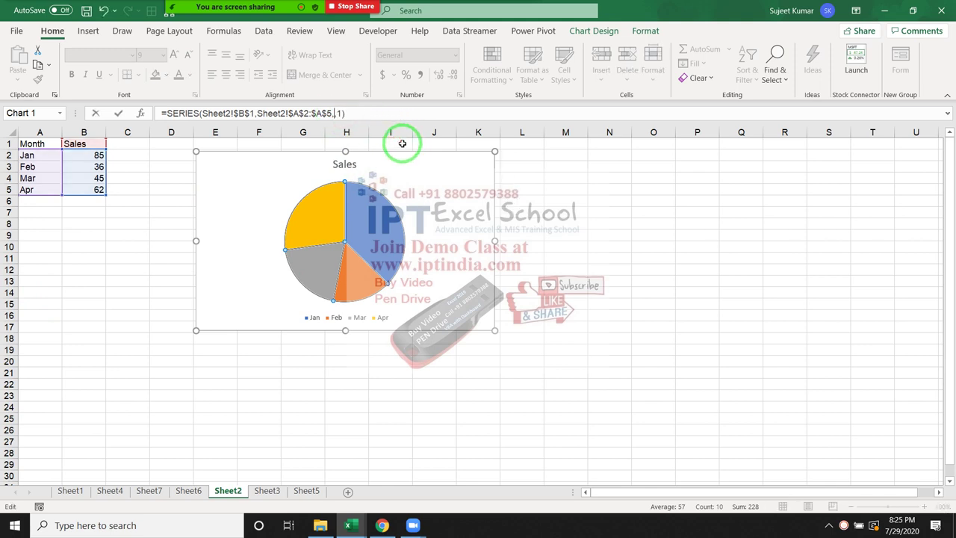
pyautogui.write('{}')
pyautogui.press('Left')
pyautogui.write('85,36,45,62')
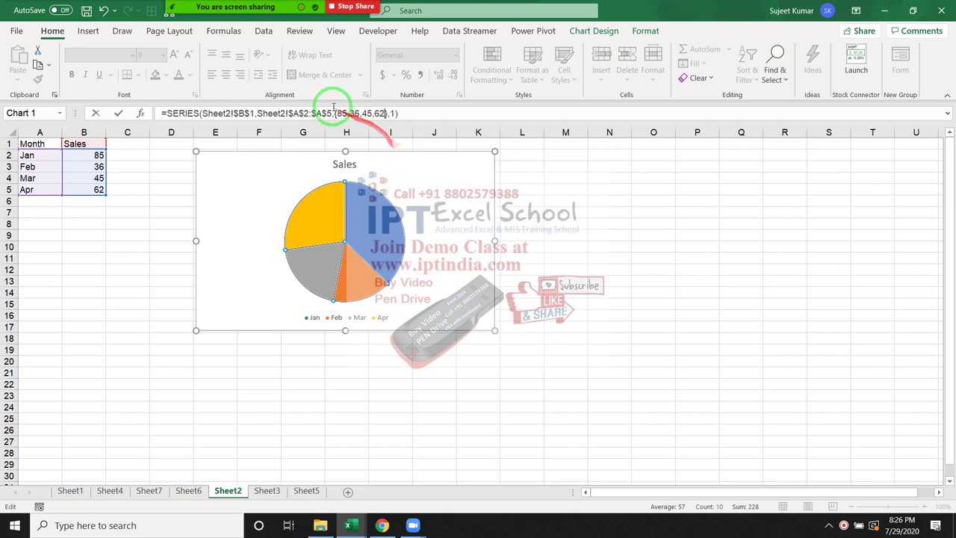
pyautogui.click(333, 113)
pyautogui.press('BackSpace')
pyautogui.press('BackSpace')
pyautogui.press('BackSpace')
pyautogui.press('BackSpace')
pyautogui.press('BackSpace')
pyautogui.press('BackSpace')
pyautogui.press('BackSpace')
pyautogui.press('BackSpace')
pyautogui.press('BackSpace')
pyautogui.press('BackSpace')
pyautogui.press('BackSpace')
pyautogui.press('BackSpace')
pyautogui.press('BackSpace')
pyautogui.press('BackSpace')
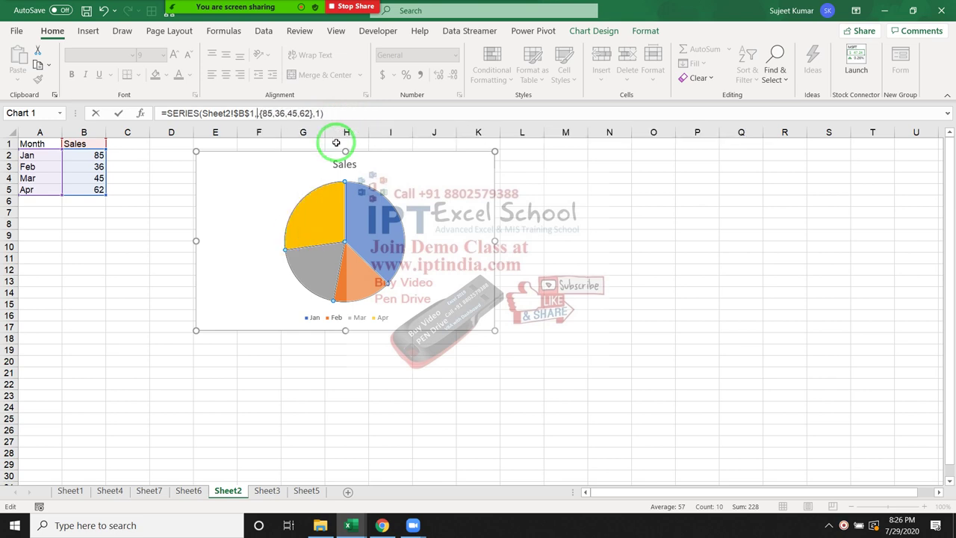
pyautogui.write('{"')
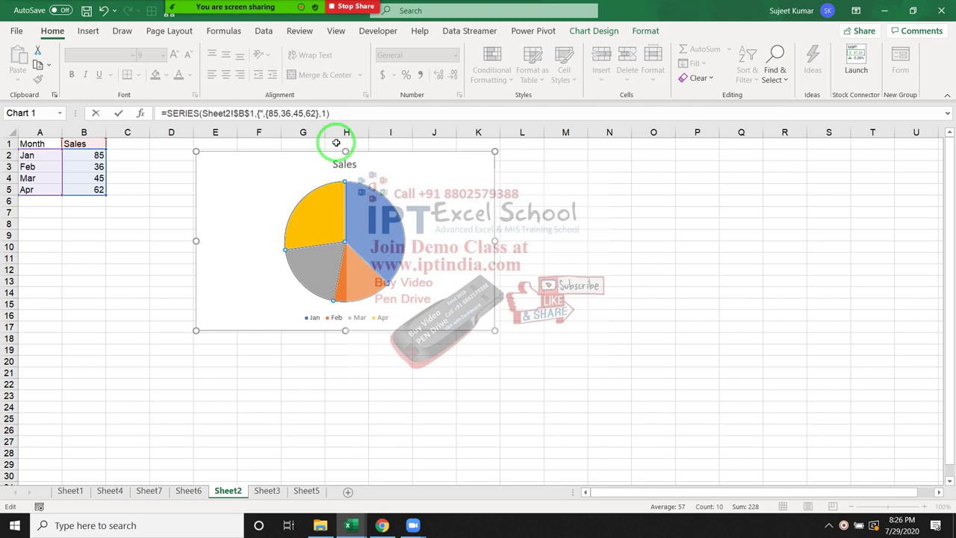
pyautogui.write('FA')
# Finish the series formula with name "Sales 2020", labels {"JAN","FEB","MAR","APR"} and values {85,36,45,62}
pyautogui.press('BackSpace')
pyautogui.press('BackSpace')
pyautogui.write('JAN"m')
pyautogui.press('BackSpace')
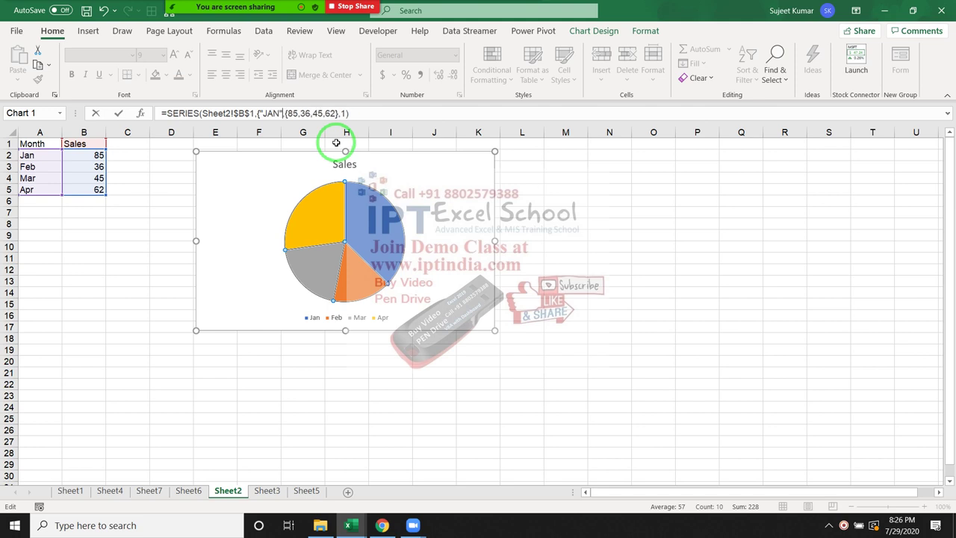
pyautogui.write(',')
pyautogui.write('"FEB","MAR","')
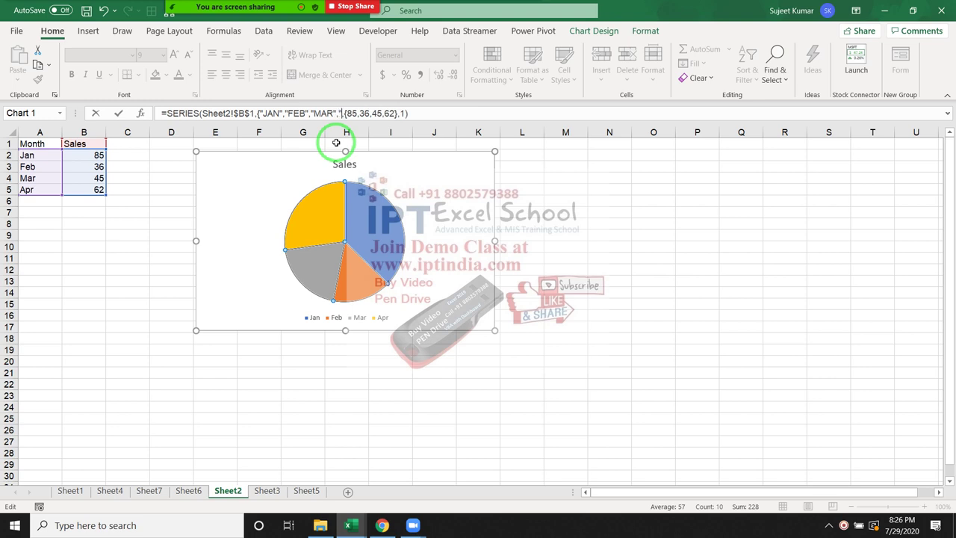
pyautogui.write('APR')
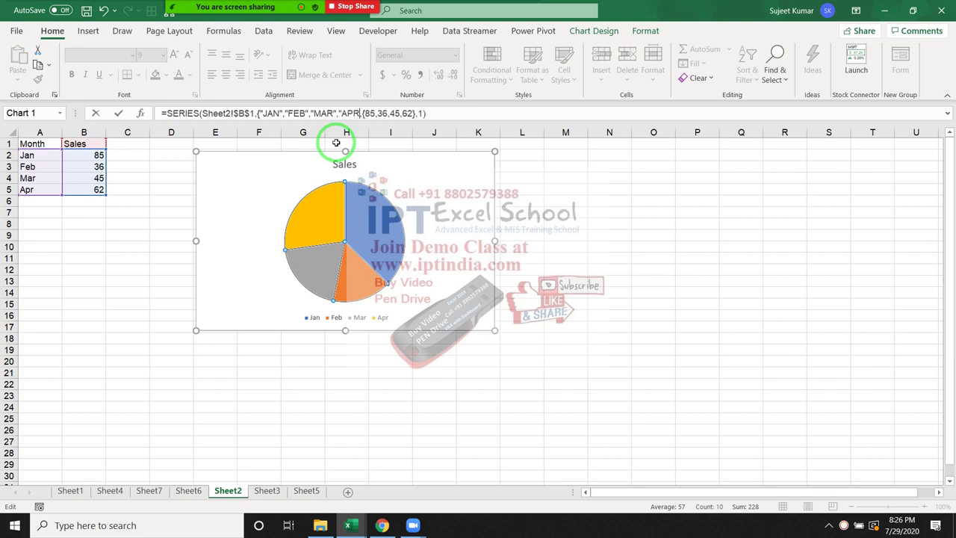
pyautogui.write('"}')
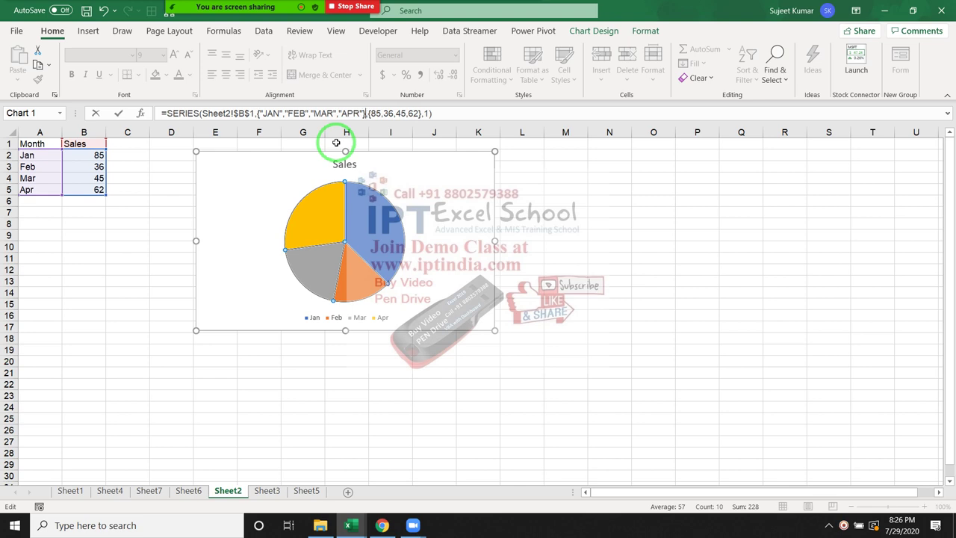
pyautogui.write(',')
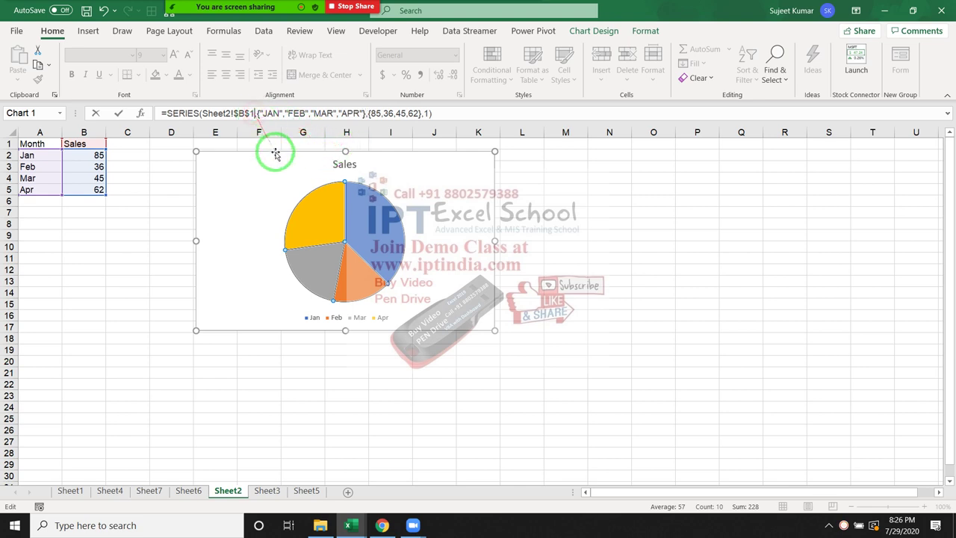
pyautogui.press('BackSpace')
pyautogui.press('BackSpace')
pyautogui.press('BackSpace')
pyautogui.press('BackSpace')
pyautogui.press('BackSpace')
pyautogui.press('BackSpace')
pyautogui.press('BackSpace')
pyautogui.press('BackSpace')
pyautogui.press('BackSpace')
pyautogui.press('BackSpace')
pyautogui.press('BackSpace')
pyautogui.write('"Sales')
pyautogui.write('"')
pyautogui.write('2020')
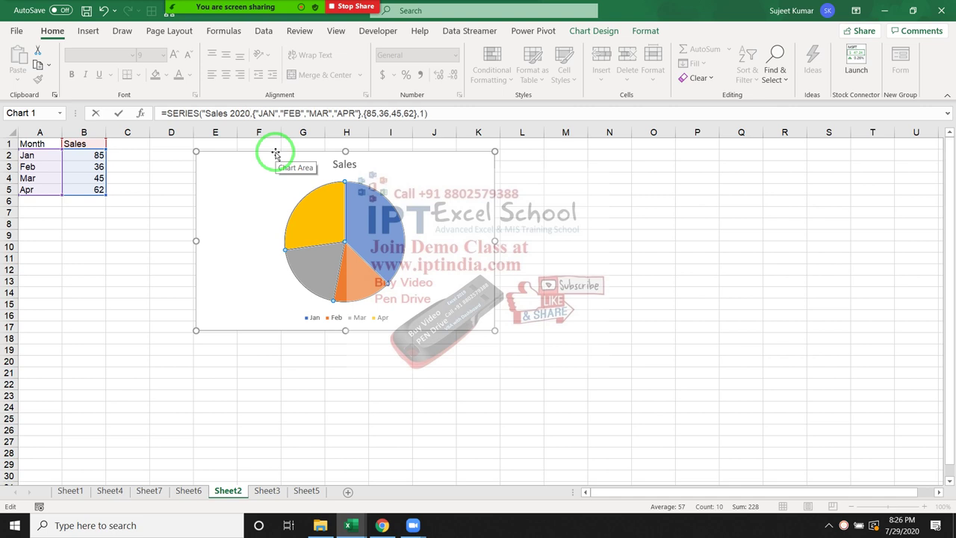
pyautogui.write('"')
pyautogui.press('Return')
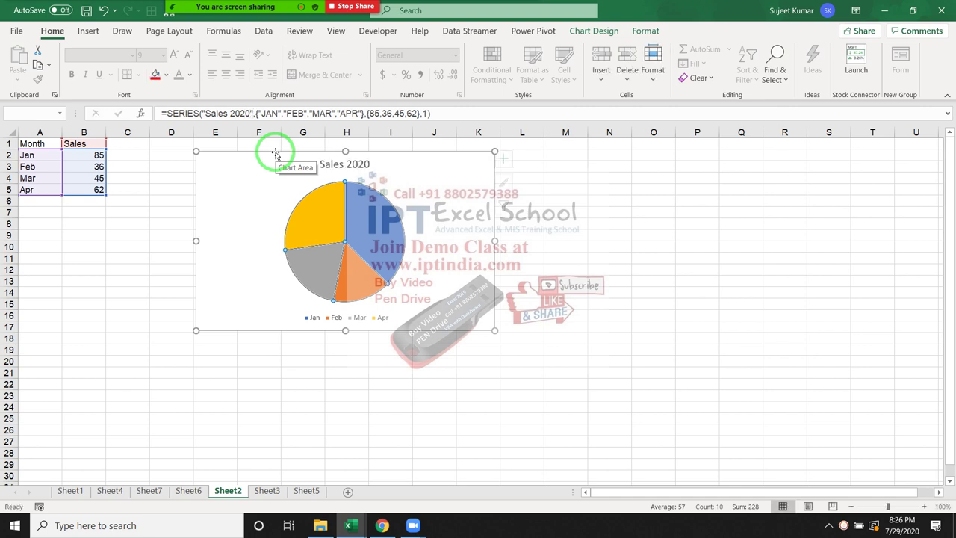
# Clear the Month and Sales data from columns A and B
pyautogui.click(128, 224)
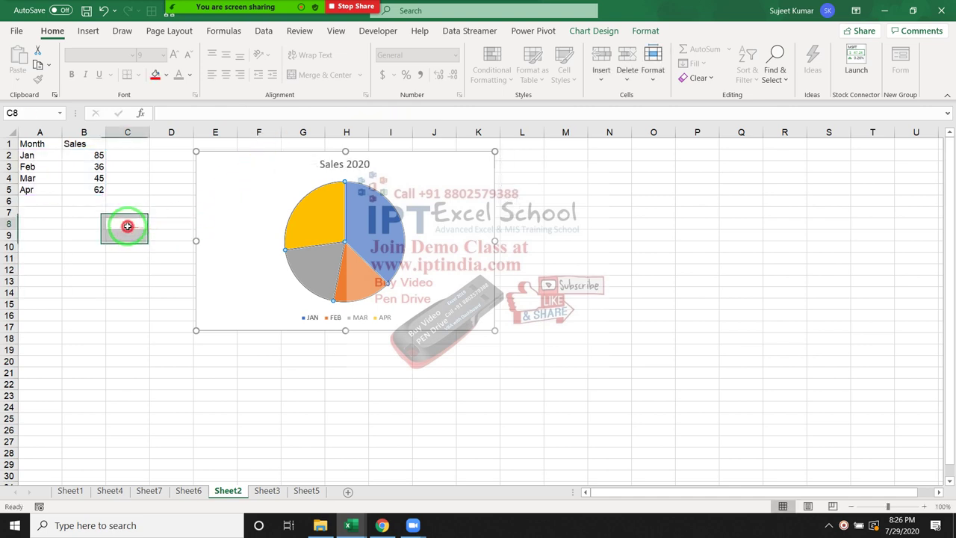
pyautogui.click(87, 134)
pyautogui.moveTo(87, 134); pyautogui.dragTo(8, 131)
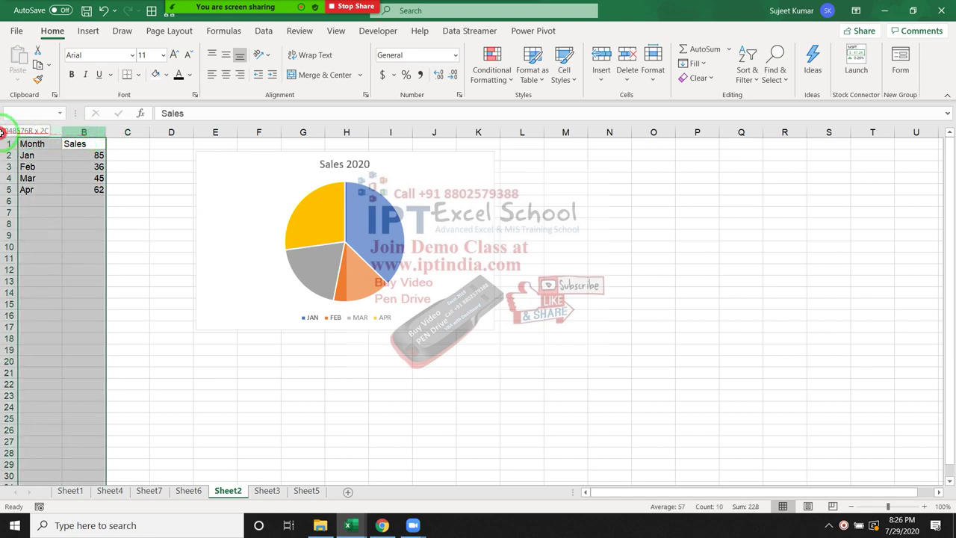
pyautogui.press('Delete')
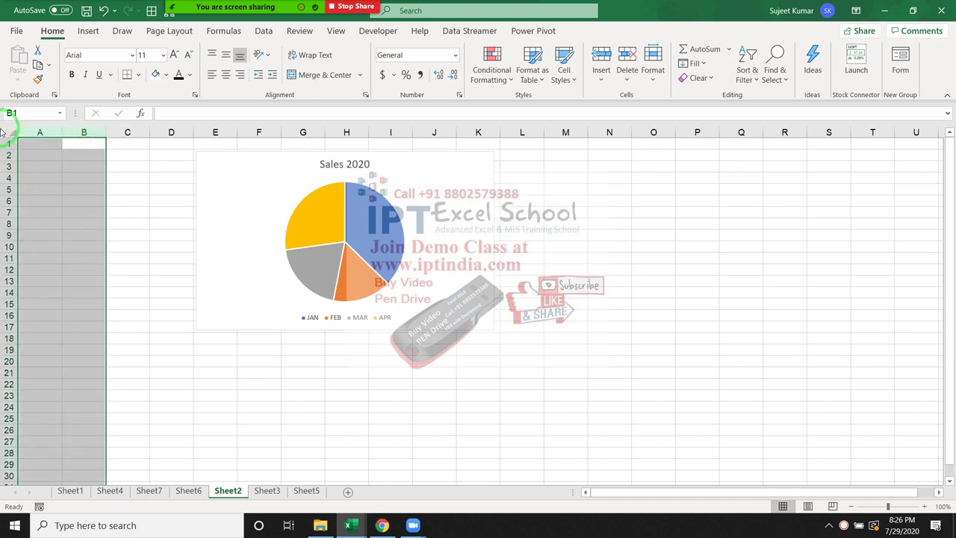
# Drag the Sales 2020 pie chart to the left edge of the sheet
pyautogui.click(299, 216)
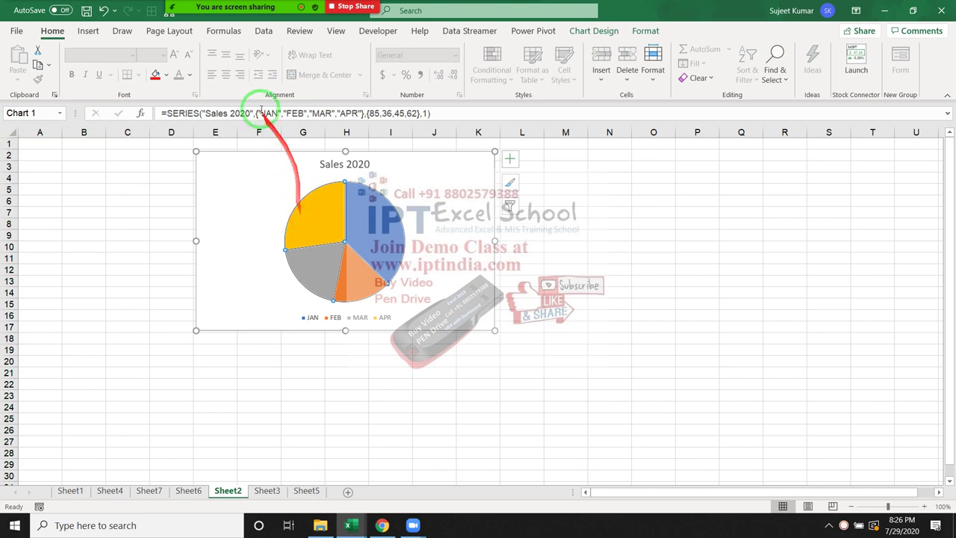
pyautogui.moveTo(622, 309); pyautogui.dragTo(550, 287)
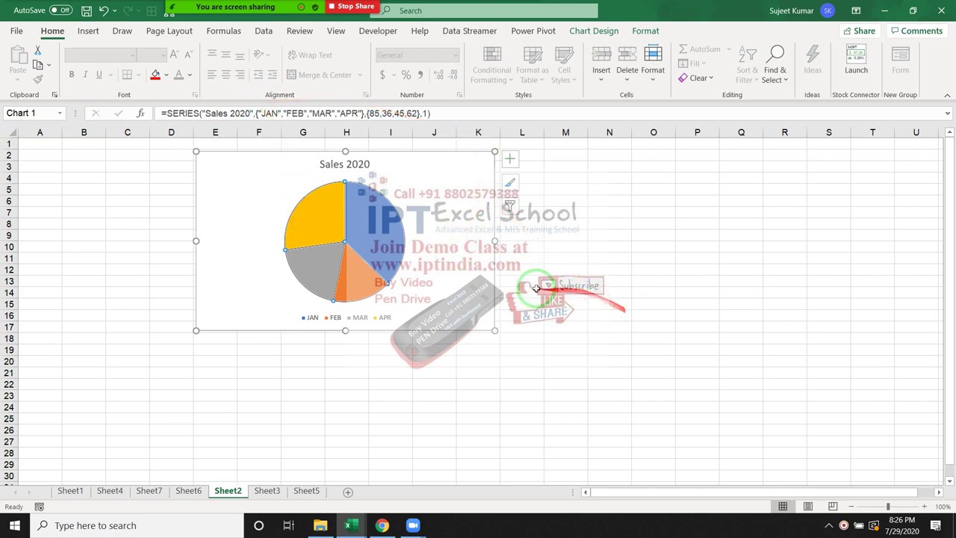
pyautogui.click(462, 288)
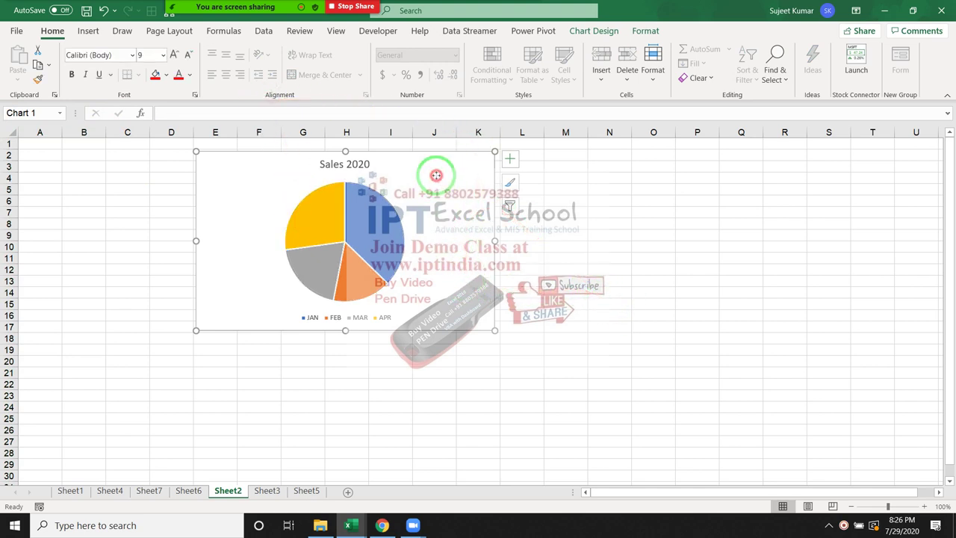
pyautogui.moveTo(436, 175); pyautogui.dragTo(258, 158)
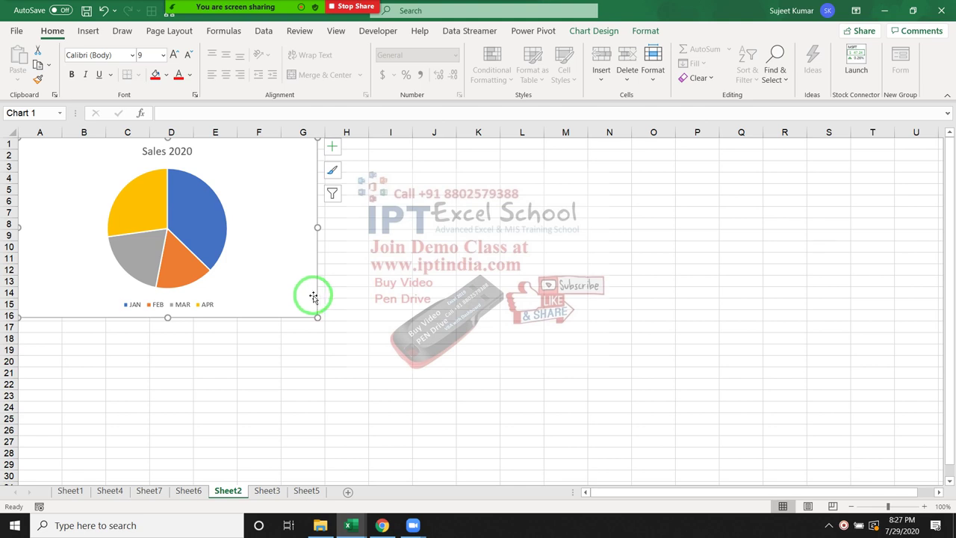
# Move the Sales 2020 chart right over columns G–N, then reselect and delete it
pyautogui.click(373, 326)
pyautogui.click(300, 285)
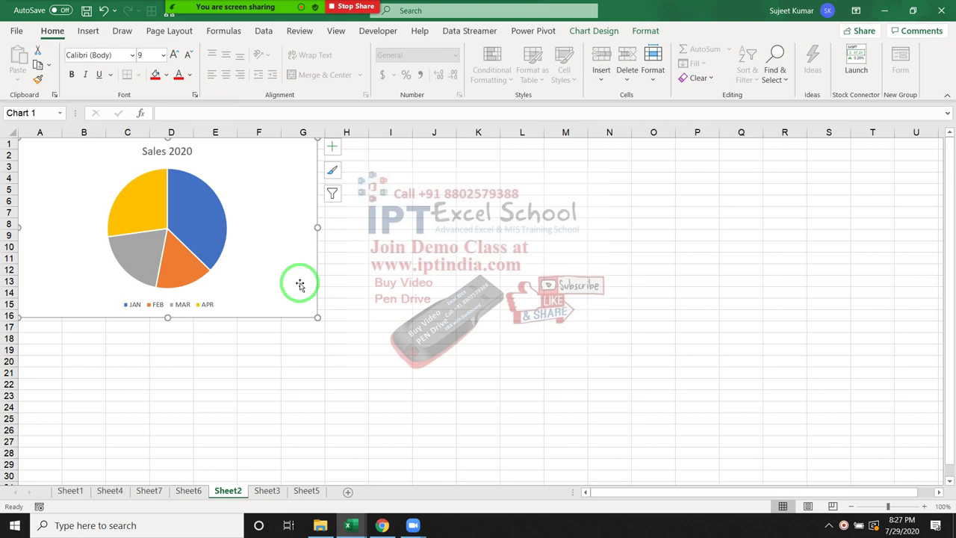
pyautogui.moveTo(299, 284); pyautogui.dragTo(591, 284)
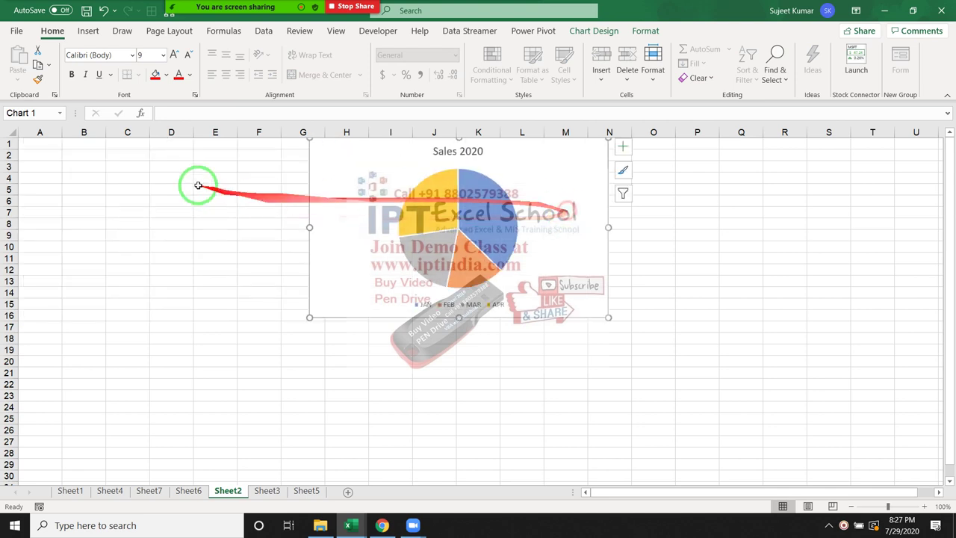
pyautogui.moveTo(34, 150); pyautogui.dragTo(117, 231)
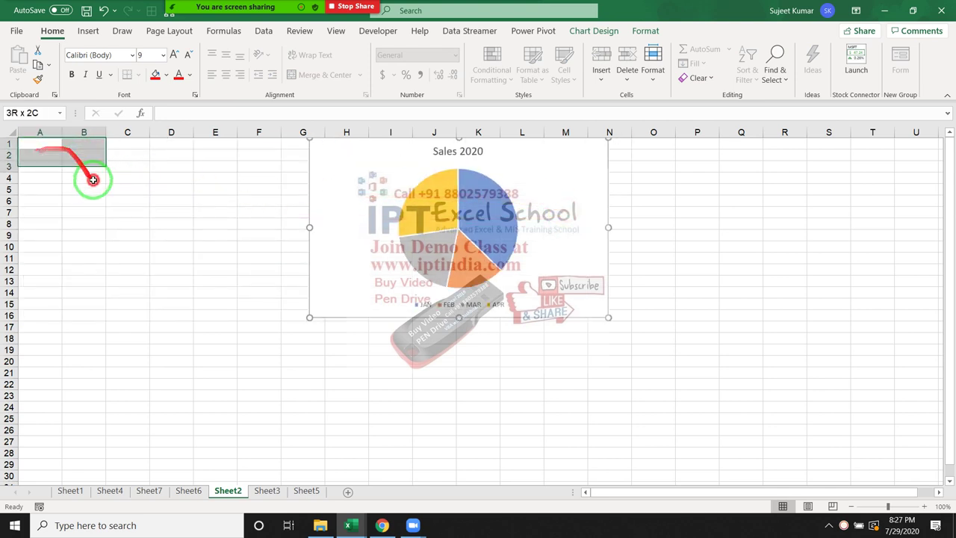
pyautogui.click(357, 165)
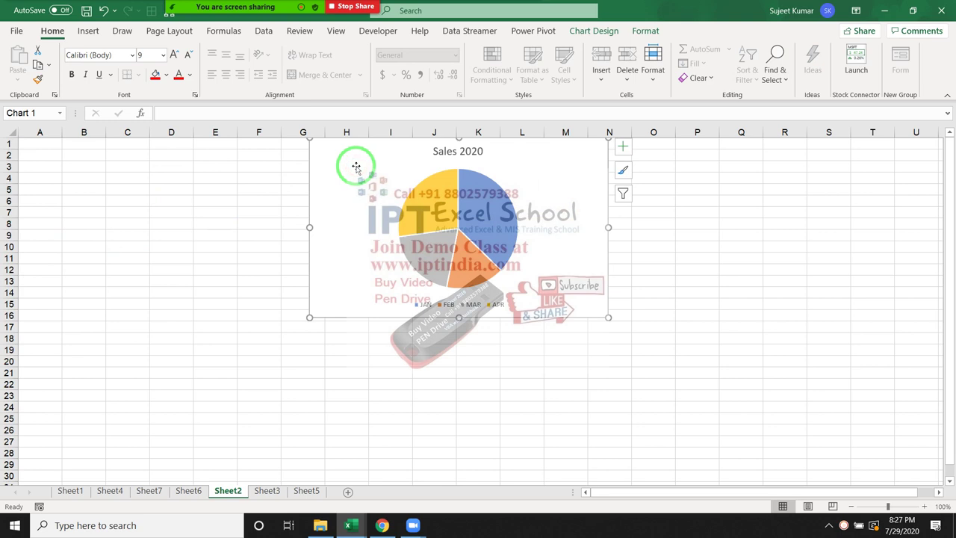
pyautogui.press('Delete')
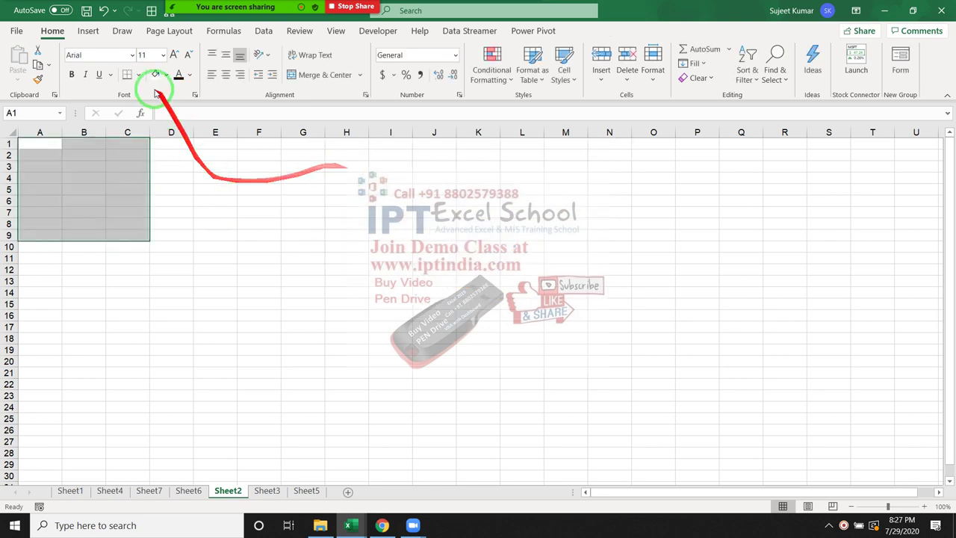
# Insert a clustered column chart, then undo it
pyautogui.click(87, 31)
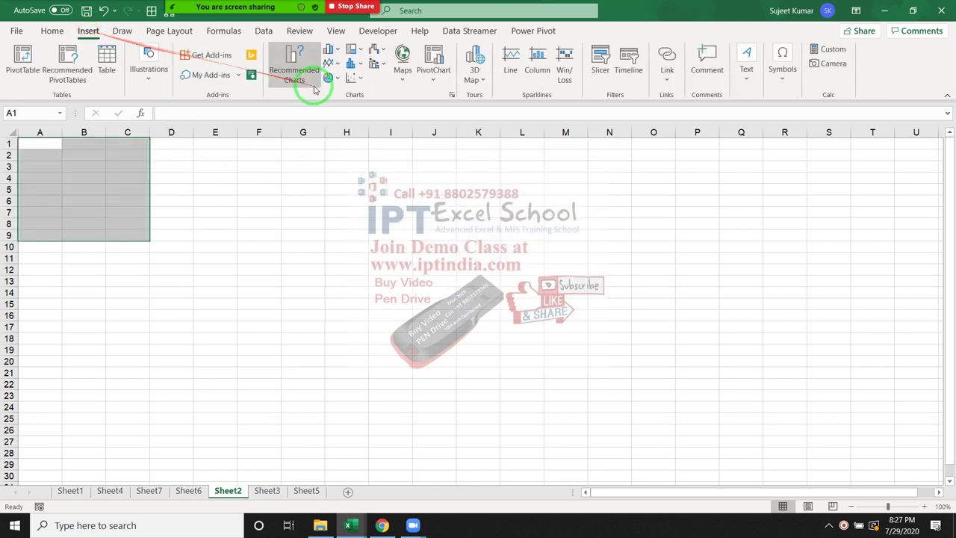
pyautogui.click(329, 50)
pyautogui.click(338, 94)
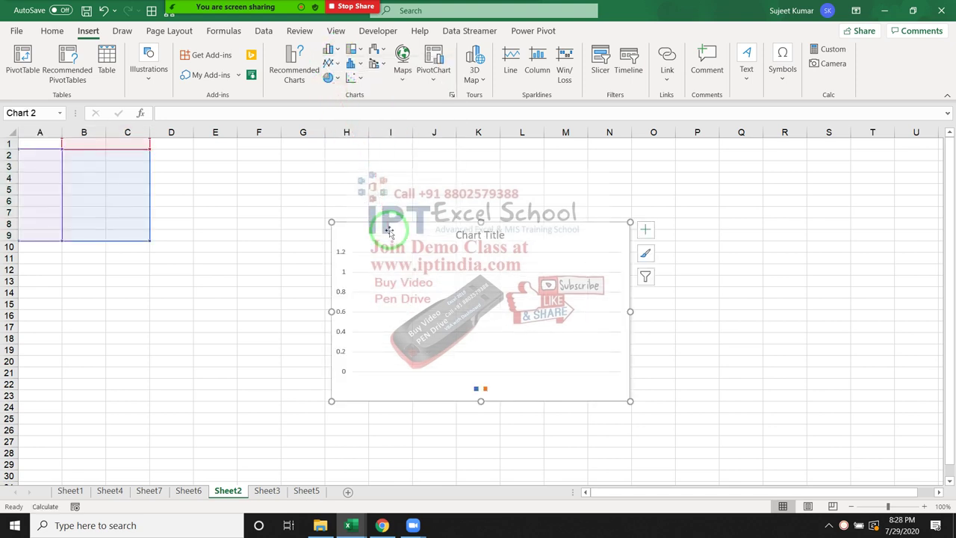
pyautogui.moveTo(387, 229); pyautogui.dragTo(373, 226)
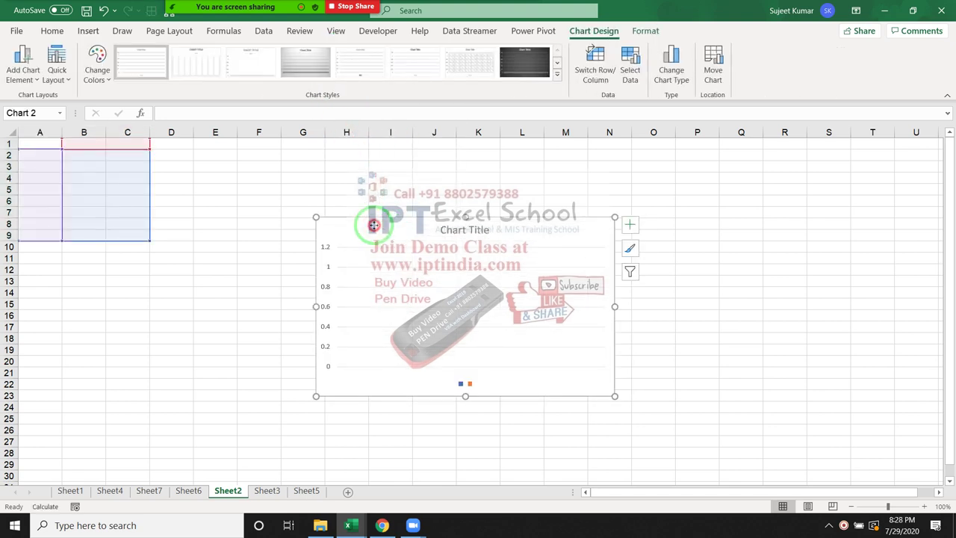
pyautogui.hotkey('ctrl', 'z')
pyautogui.hotkey('ctrl', 'z')
# With cell G5 selected, insert an empty clustered column chart and move it up and left
pyautogui.click(249, 184)
pyautogui.click(291, 188)
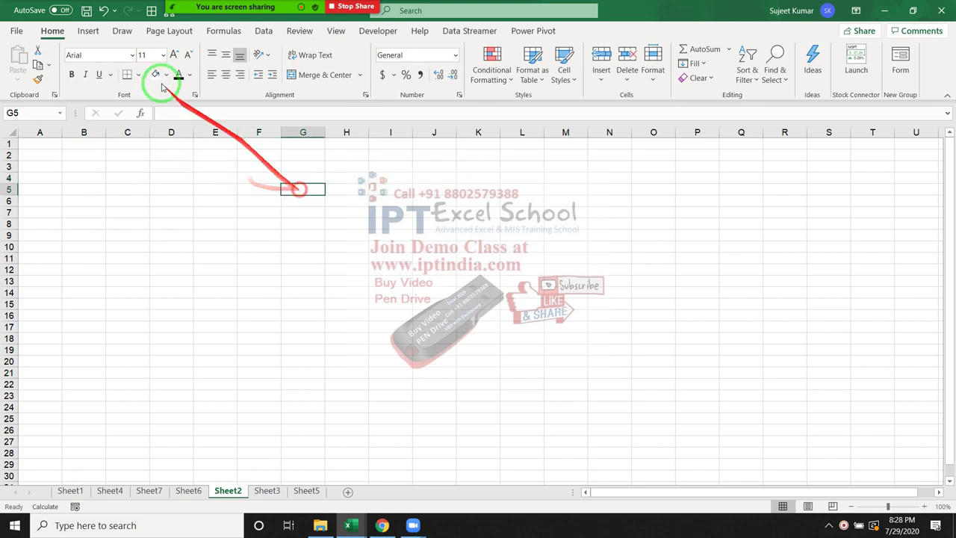
pyautogui.click(88, 30)
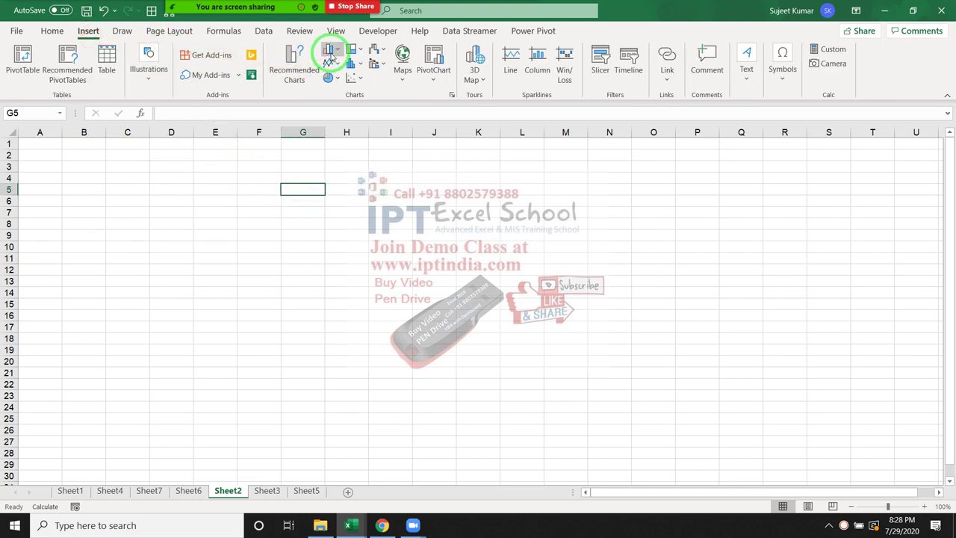
pyautogui.click(330, 50)
pyautogui.click(341, 96)
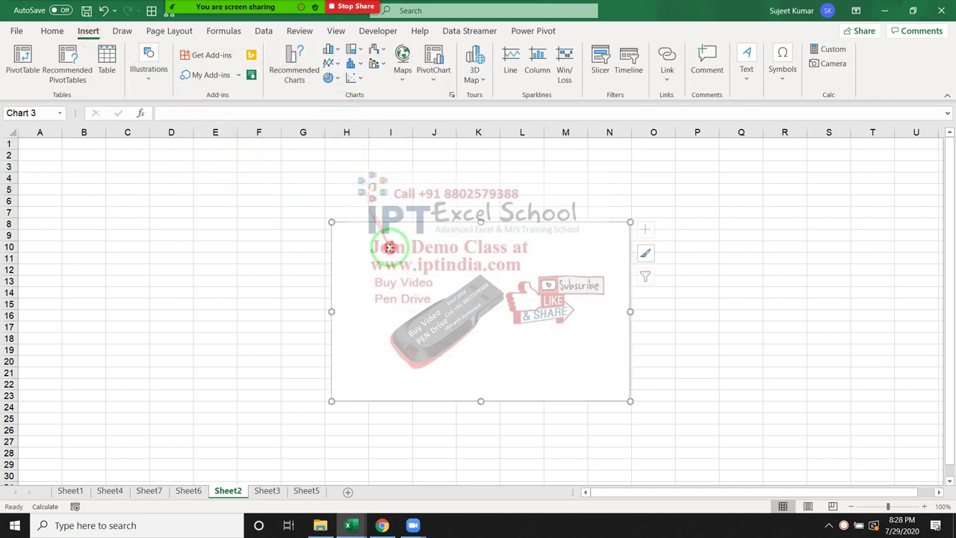
pyautogui.moveTo(419, 267); pyautogui.dragTo(315, 208)
pyautogui.rightClick(315, 209)
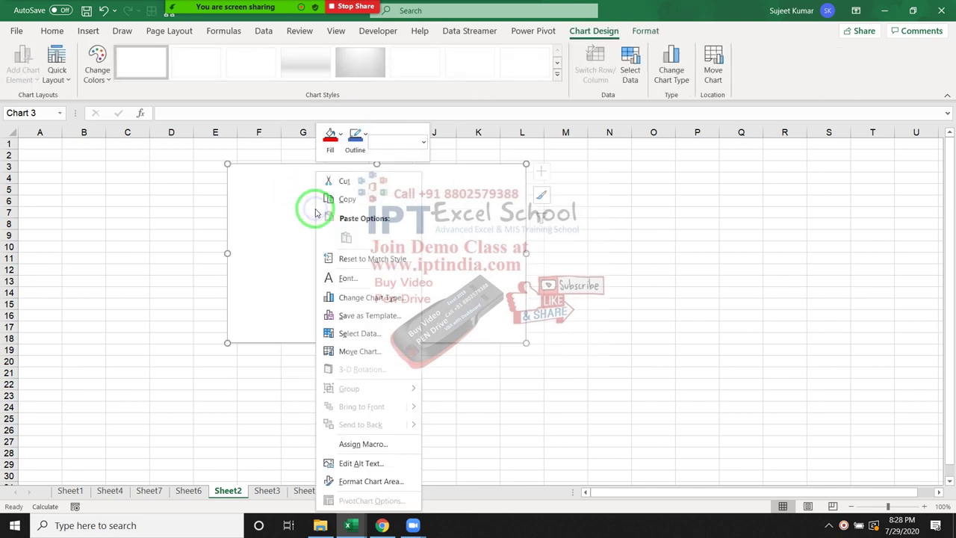
# Through Select Data, add a series named Sales 2020 with four typed-in values
pyautogui.click(373, 331)
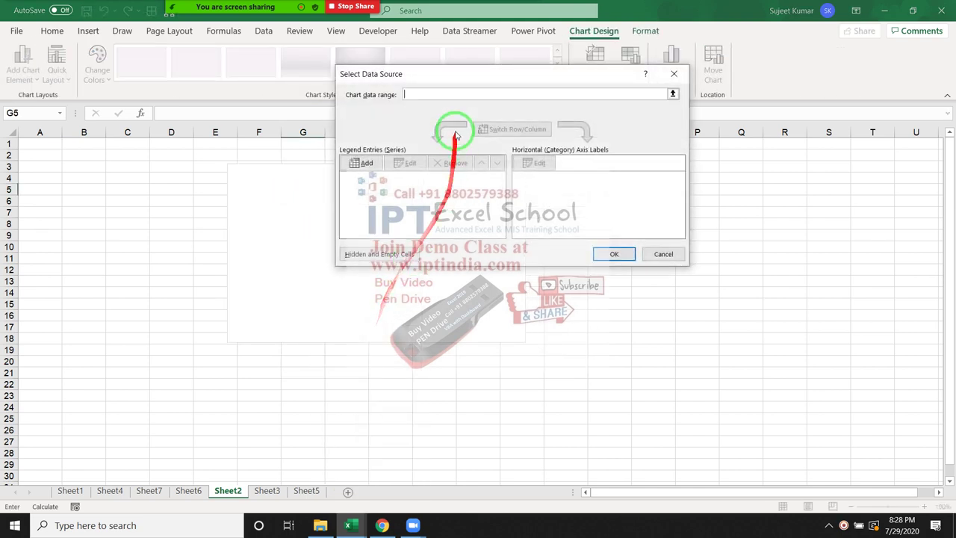
pyautogui.moveTo(426, 75); pyautogui.dragTo(587, 96)
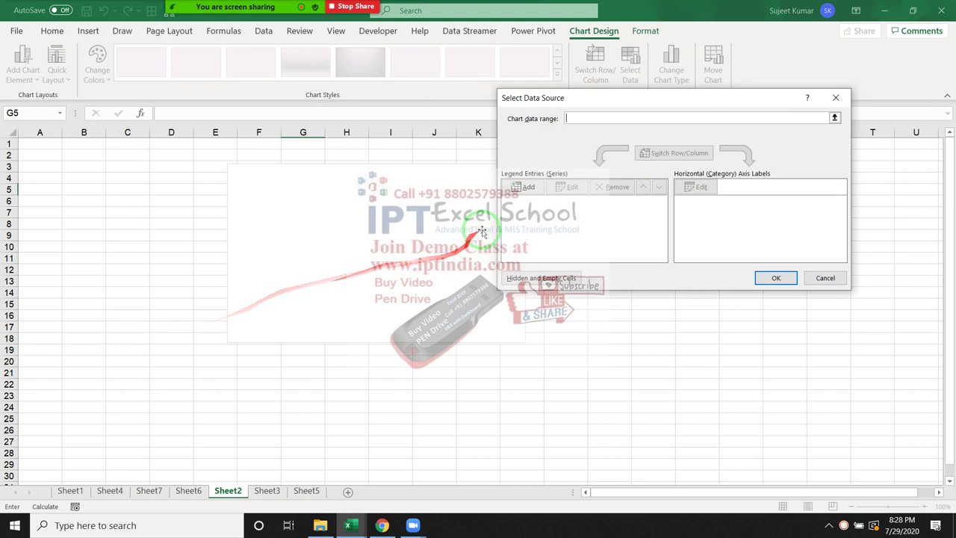
pyautogui.click(522, 186)
pyautogui.click(441, 156)
pyautogui.write('Sales 2')
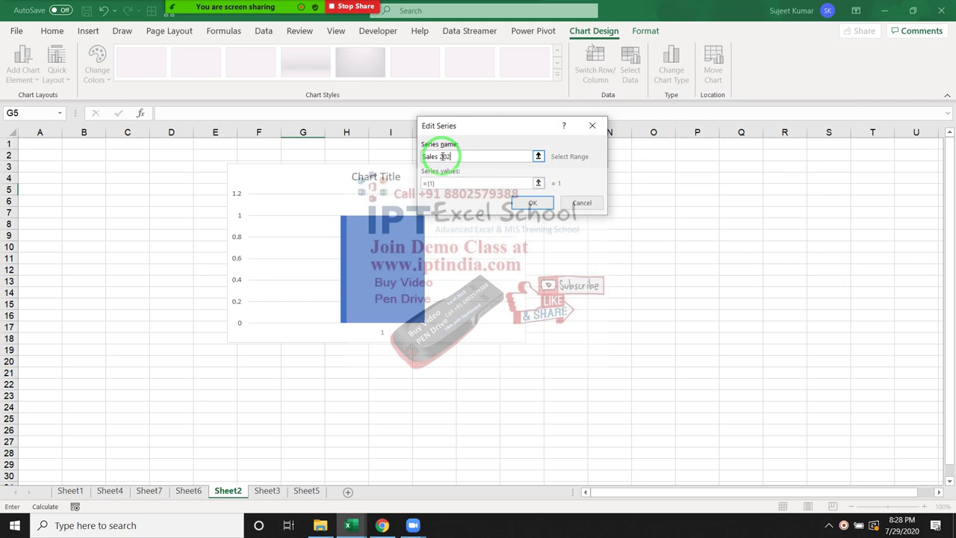
pyautogui.write('020')
pyautogui.click(442, 184)
pyautogui.write('20,30,40,50')
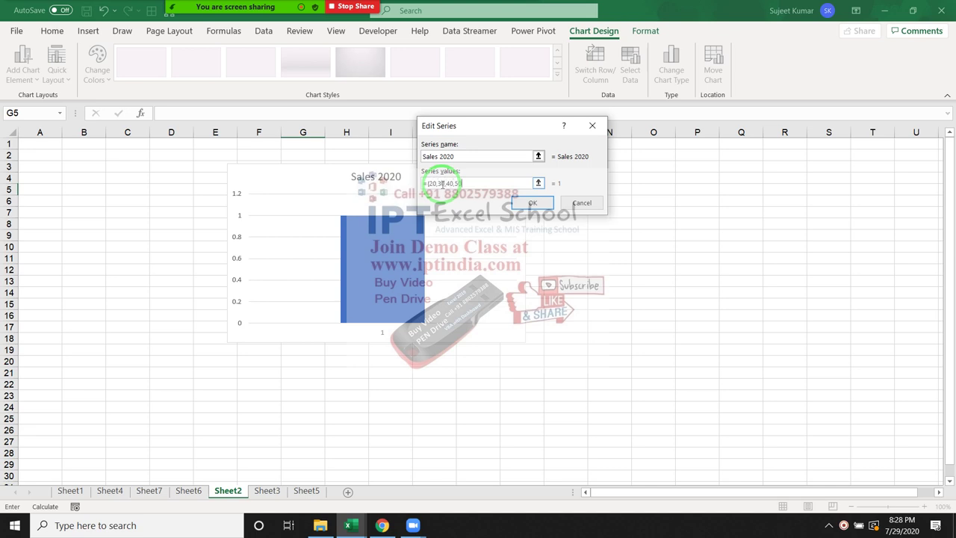
pyautogui.click(530, 198)
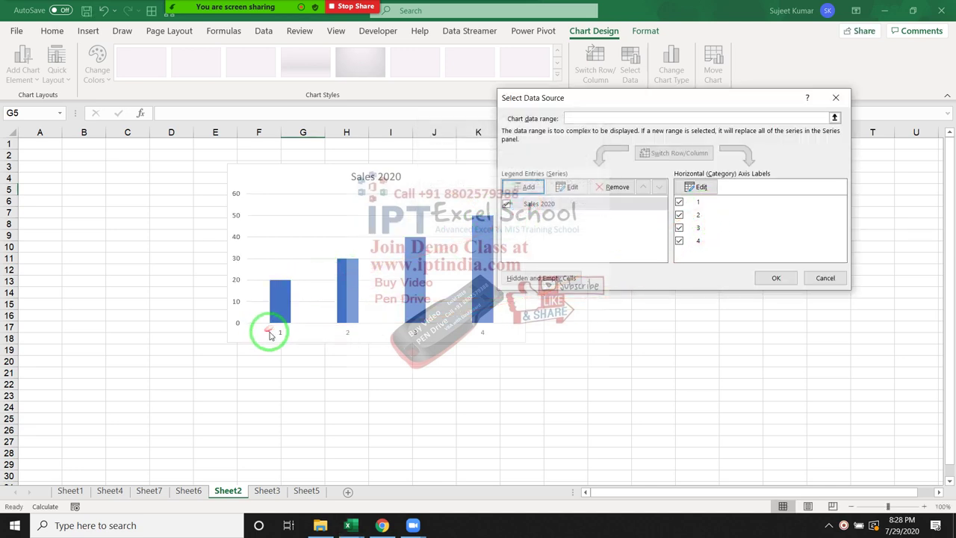
pyautogui.click(705, 187)
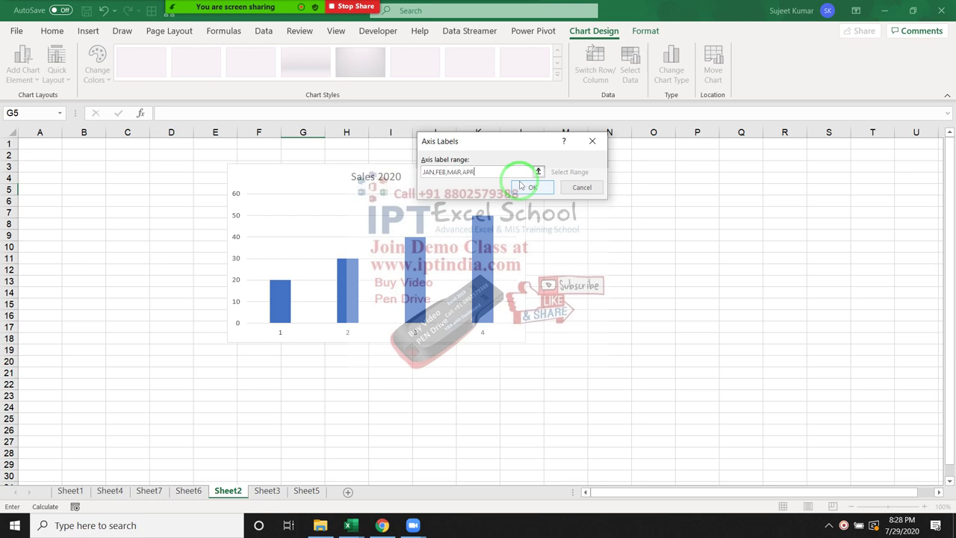
# Confirm JAN, FEB, MAR, APR as the horizontal axis labels and close the data dialogs
pyautogui.click(522, 186)
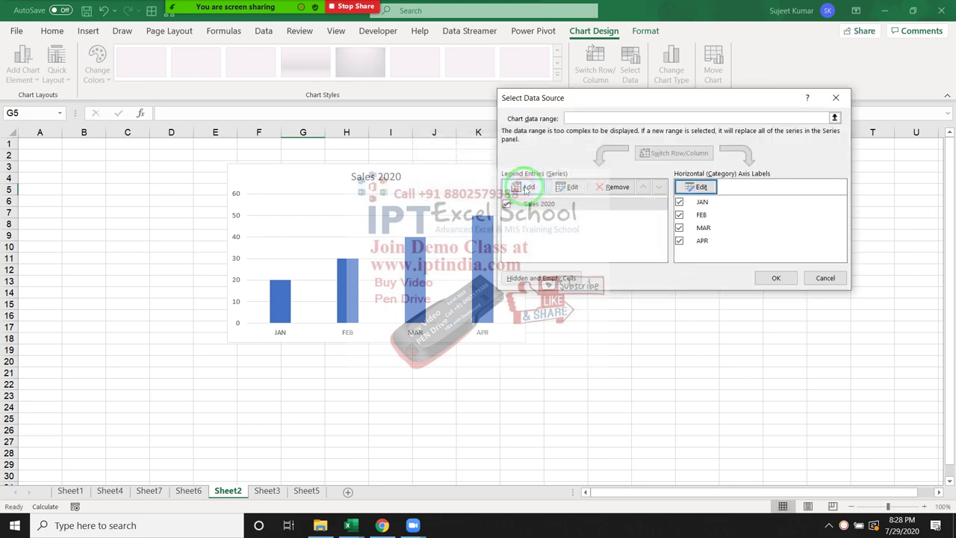
pyautogui.click(778, 277)
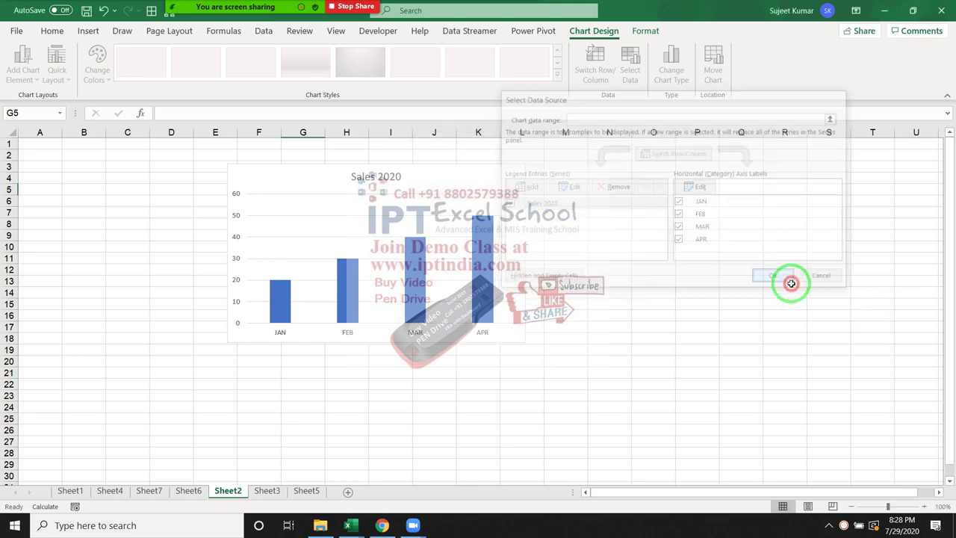
pyautogui.click(119, 236)
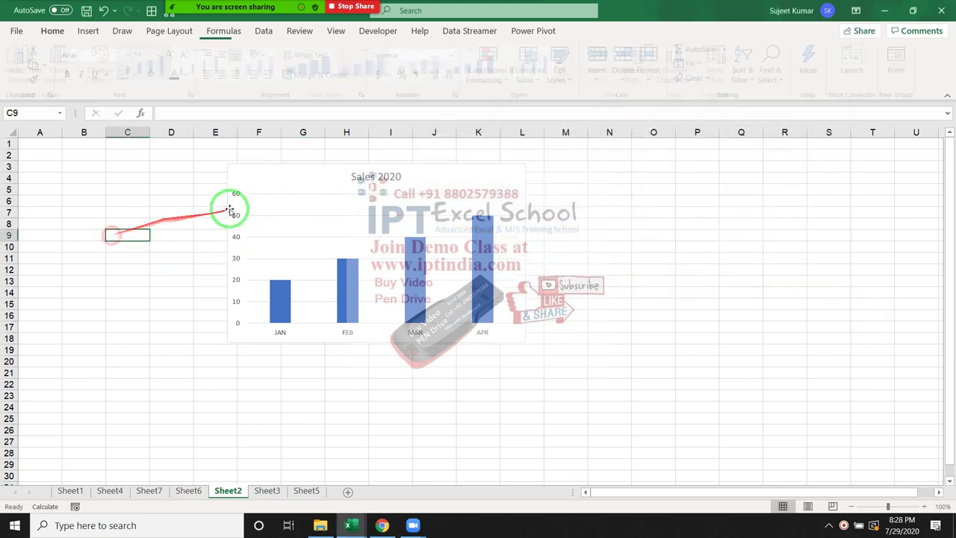
# Move the Sales 2020 chart further left on the sheet
pyautogui.click(251, 176)
pyautogui.moveTo(250, 176); pyautogui.dragTo(144, 180)
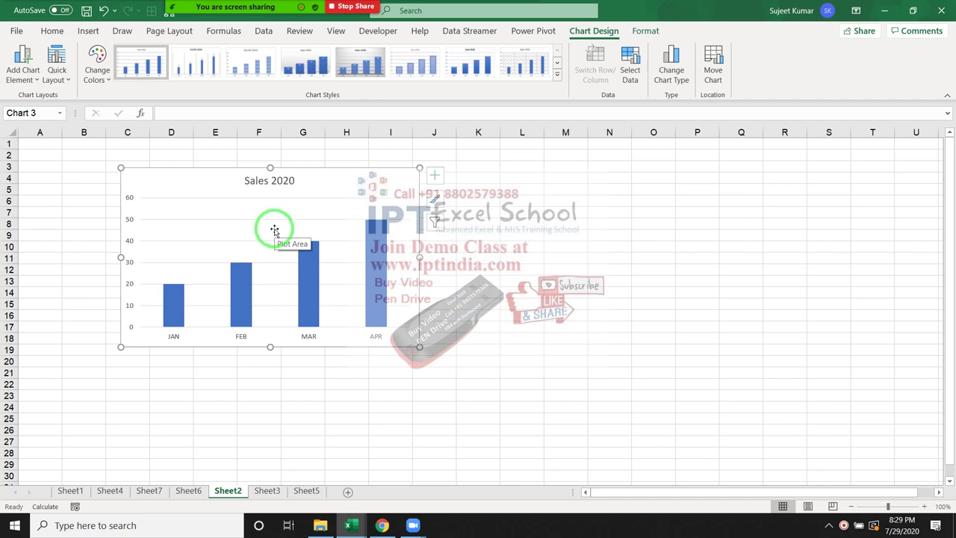
pyautogui.click(515, 302)
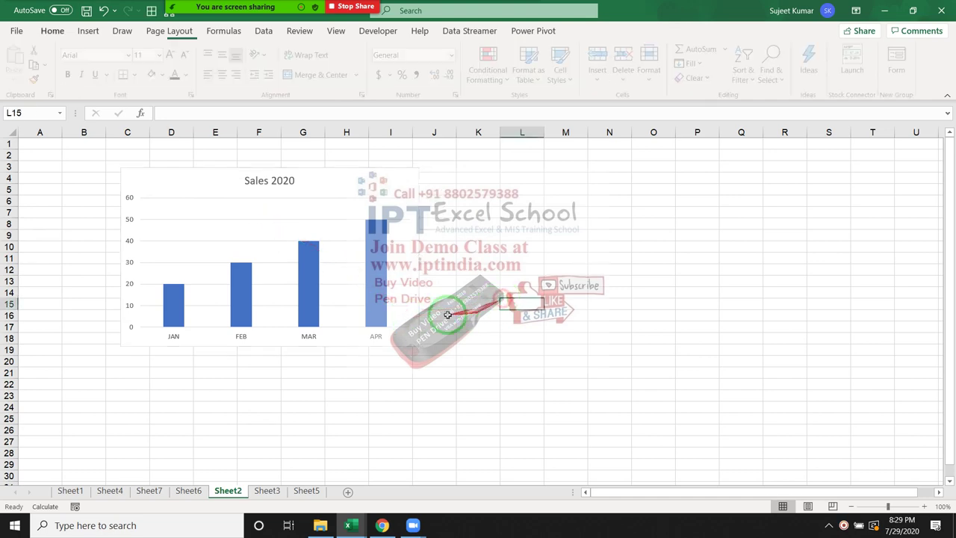
# Delete the Sales 2020 chart, then go to Sheet3 with the pivot table
pyautogui.click(414, 291)
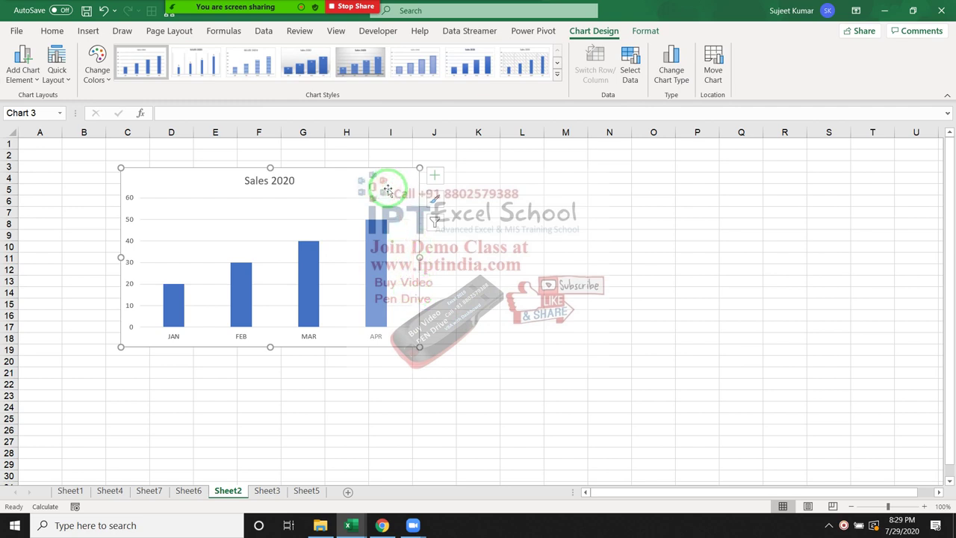
pyautogui.moveTo(386, 188); pyautogui.dragTo(386, 186)
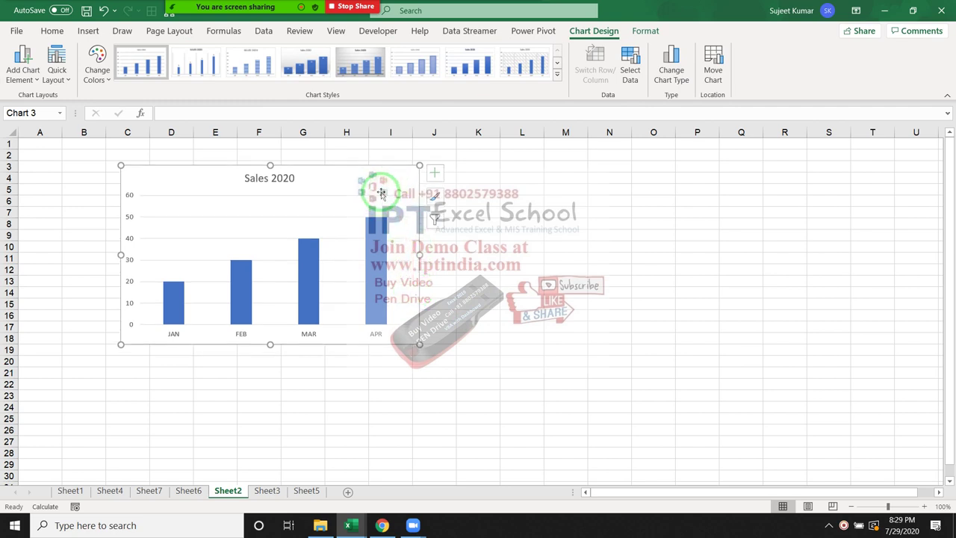
pyautogui.press('Delete')
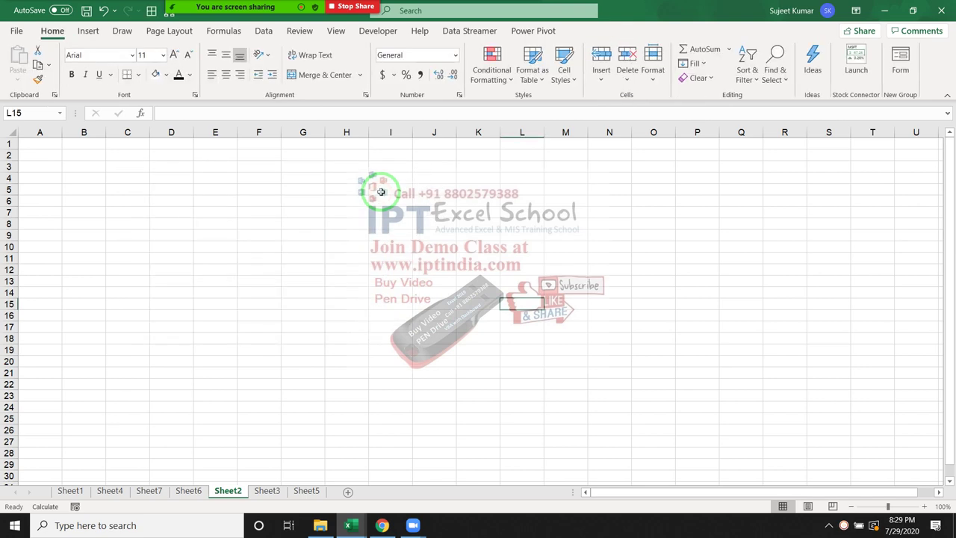
pyautogui.click(268, 491)
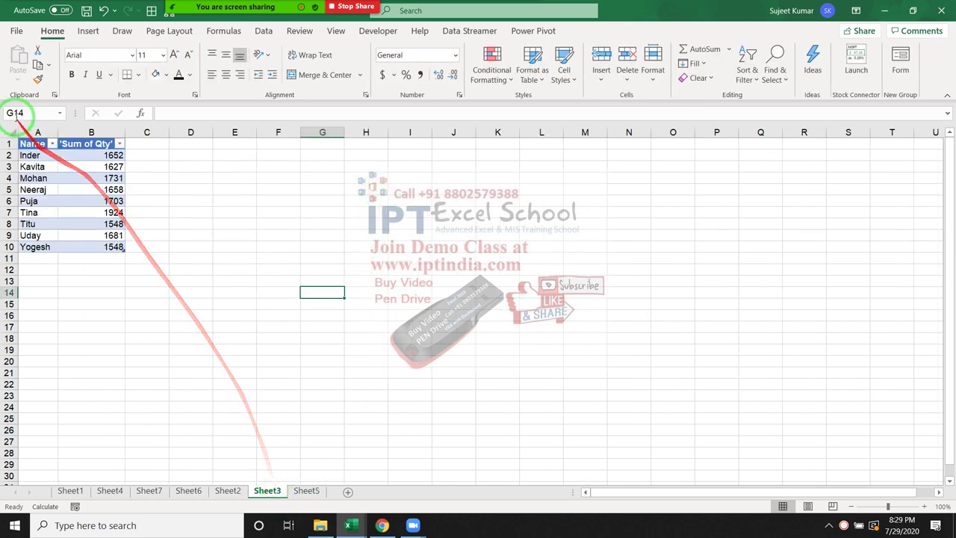
# Clear the Name/Sum of Qty pivot data from columns A–C on Sheet3
pyautogui.moveTo(33, 132); pyautogui.dragTo(131, 134)
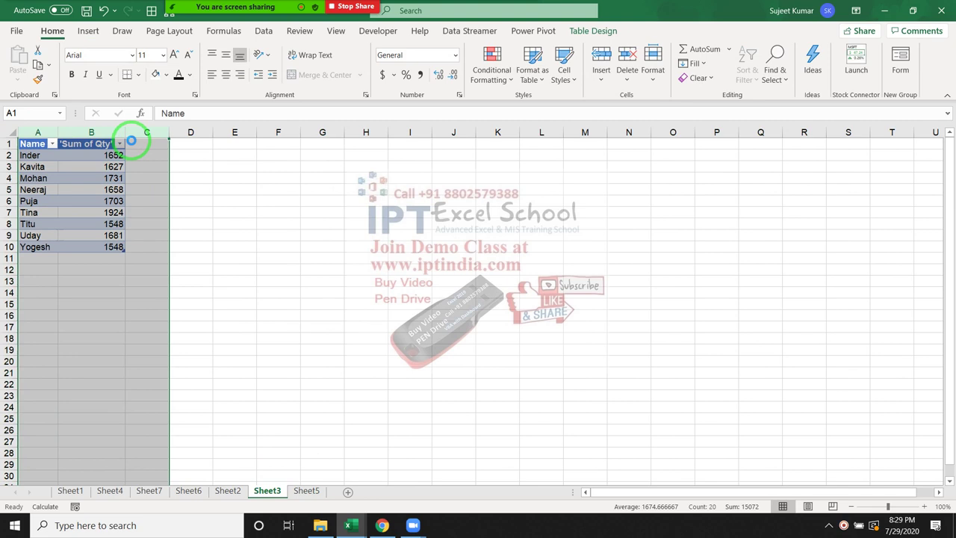
pyautogui.press('Delete')
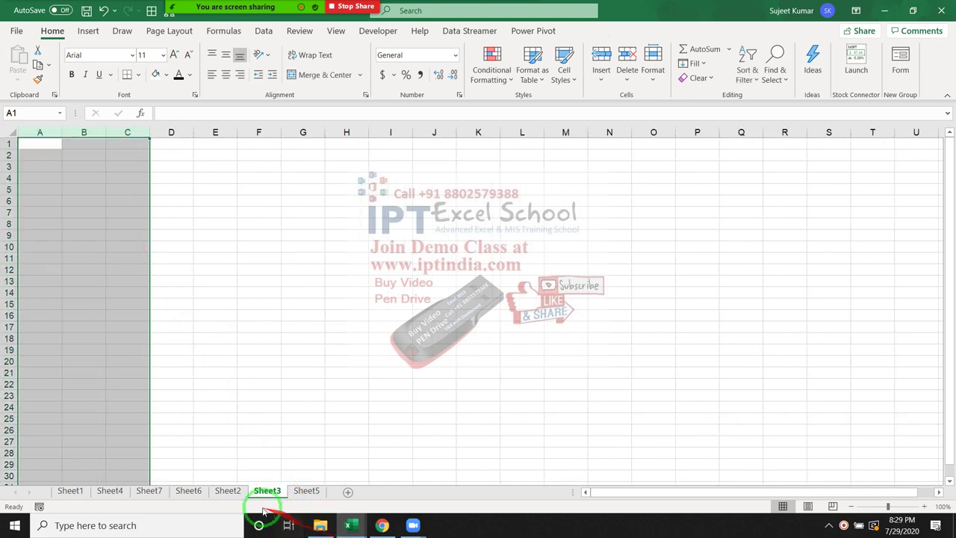
pyautogui.click(228, 491)
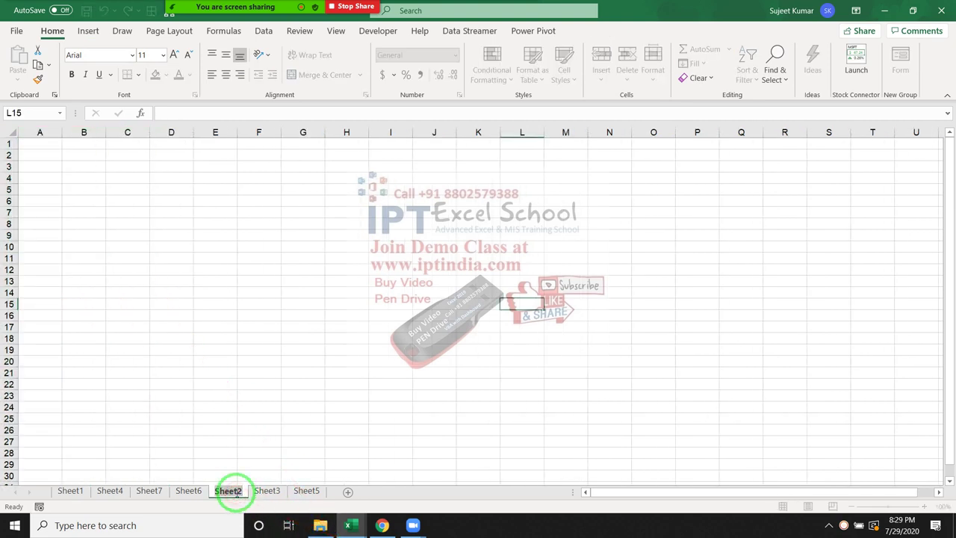
pyautogui.click(237, 492)
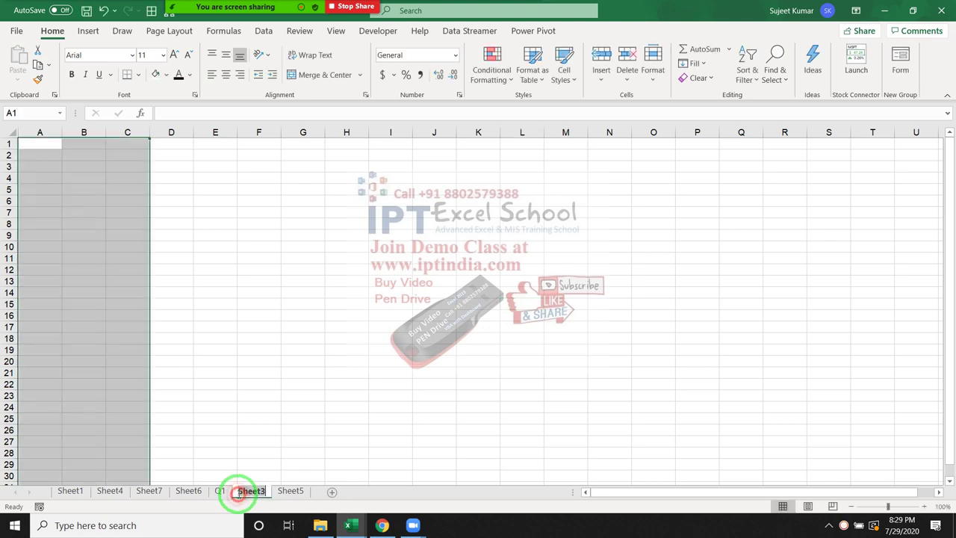
# Rename the Sheet3 tab to Q2
pyautogui.doubleClick(237, 492)
pyautogui.write('D')
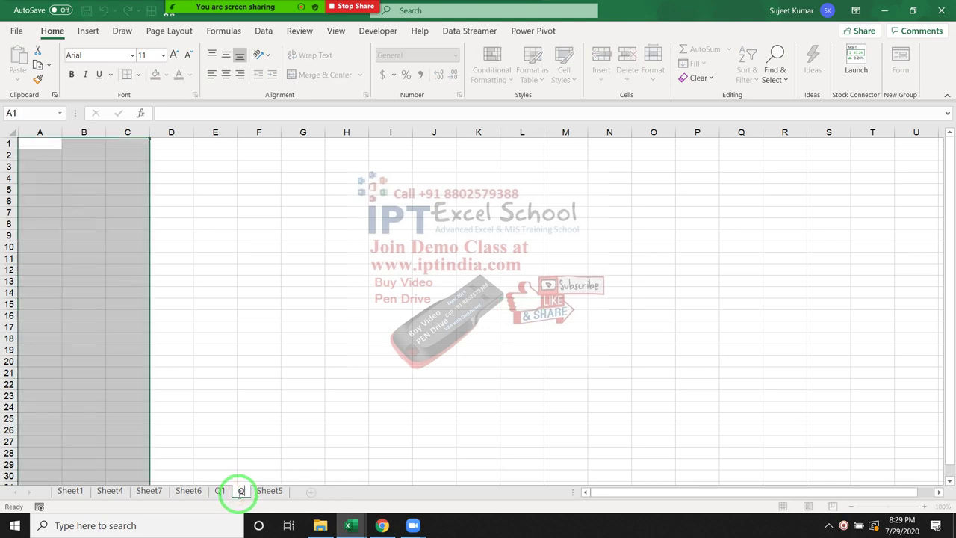
pyautogui.click(219, 491)
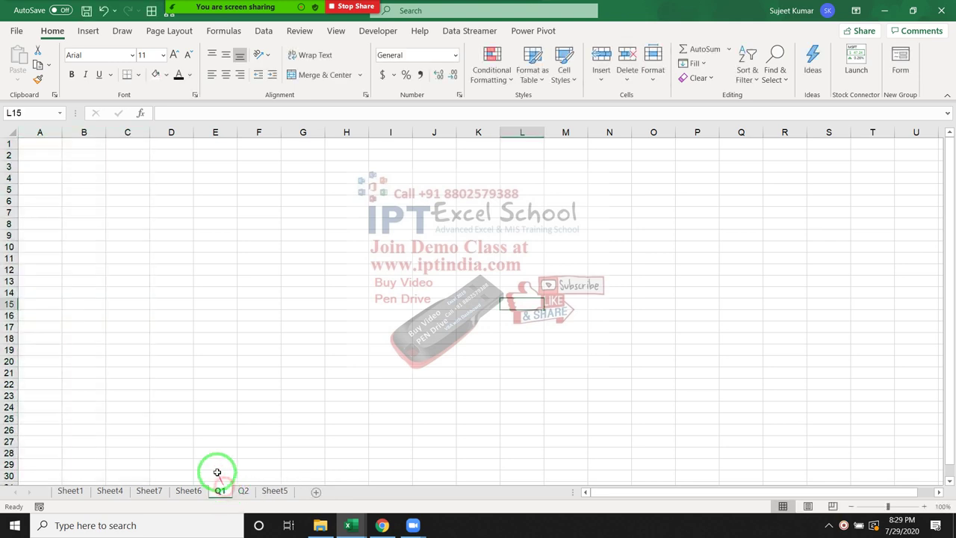
# Enter a Name header in A1 and fill a series of names down to A12
pyautogui.click(44, 141)
pyautogui.write('Name')
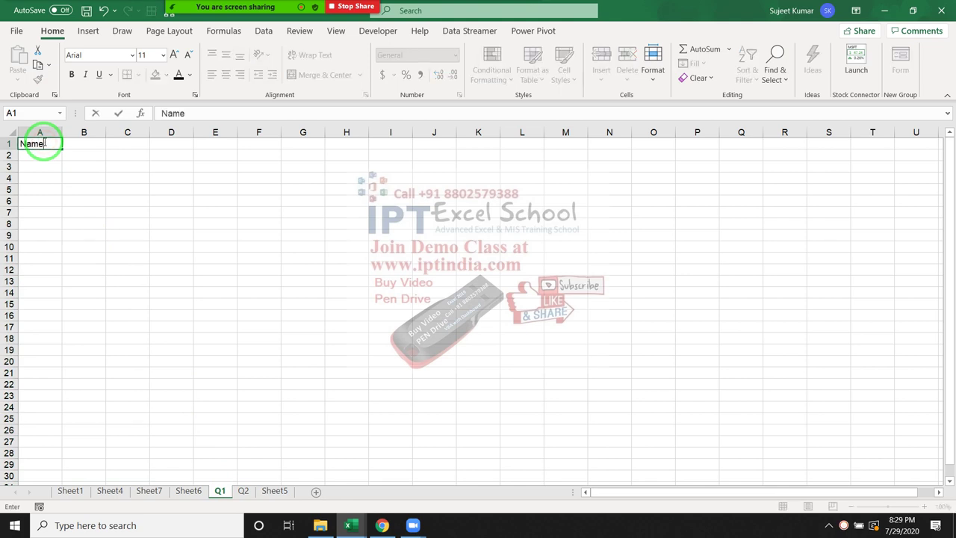
pyautogui.press('Return')
pyautogui.write('Puja')
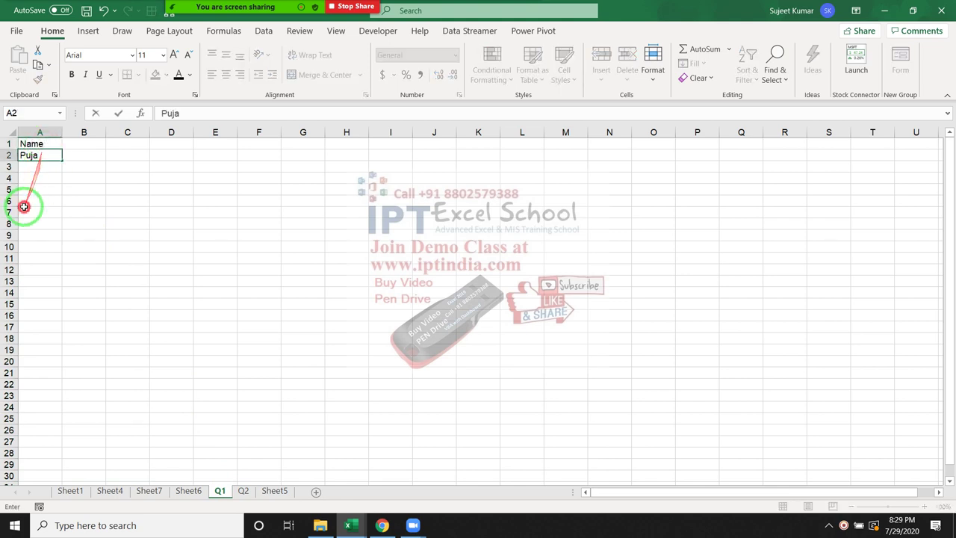
pyautogui.click(30, 203)
pyautogui.click(46, 155)
pyautogui.moveTo(62, 160); pyautogui.dragTo(63, 273)
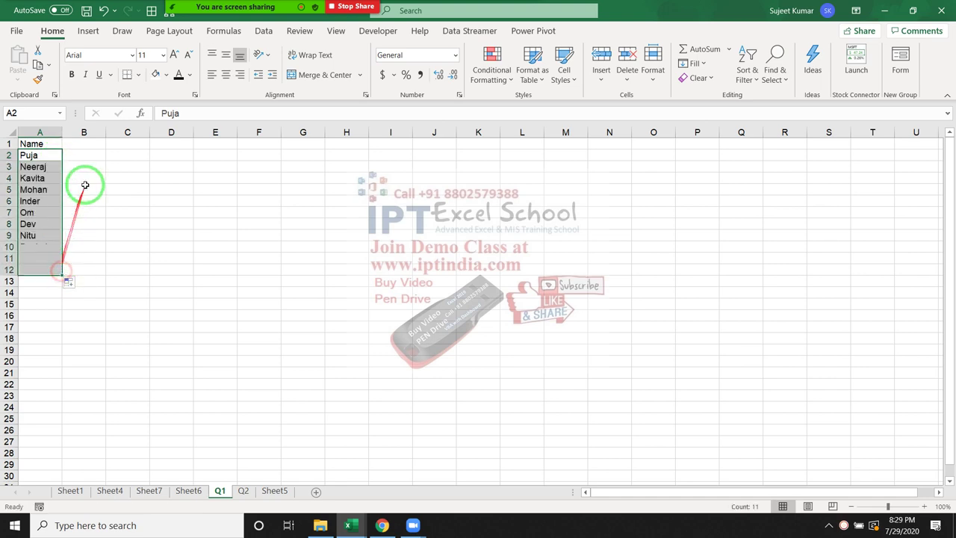
# Add a Sales header with =RANDBETWEEN(10,90) filled down B2:B12, and copy A1:B12
pyautogui.click(97, 142)
pyautogui.write('Sales')
pyautogui.press('Return')
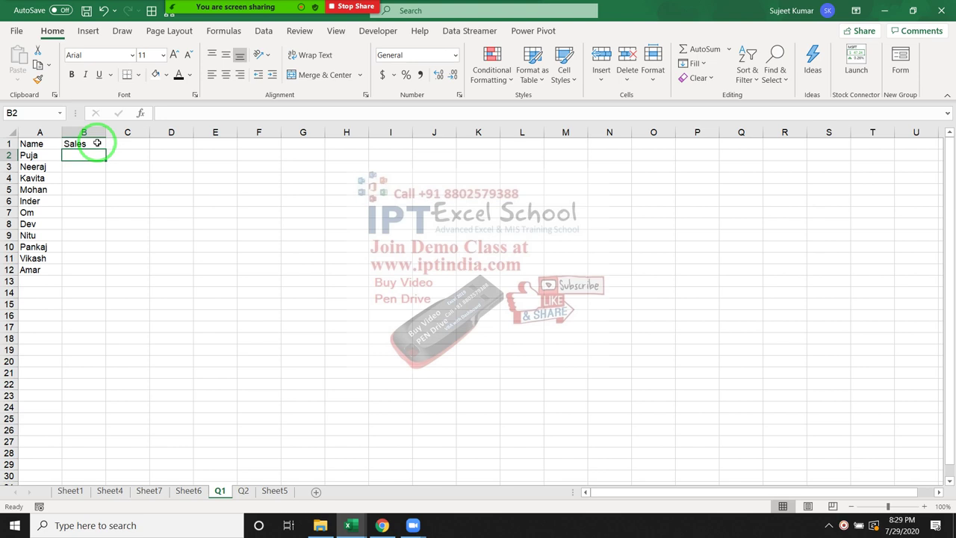
pyautogui.write('=ra')
pyautogui.press('Down')
pyautogui.press('Down')
pyautogui.press('Down')
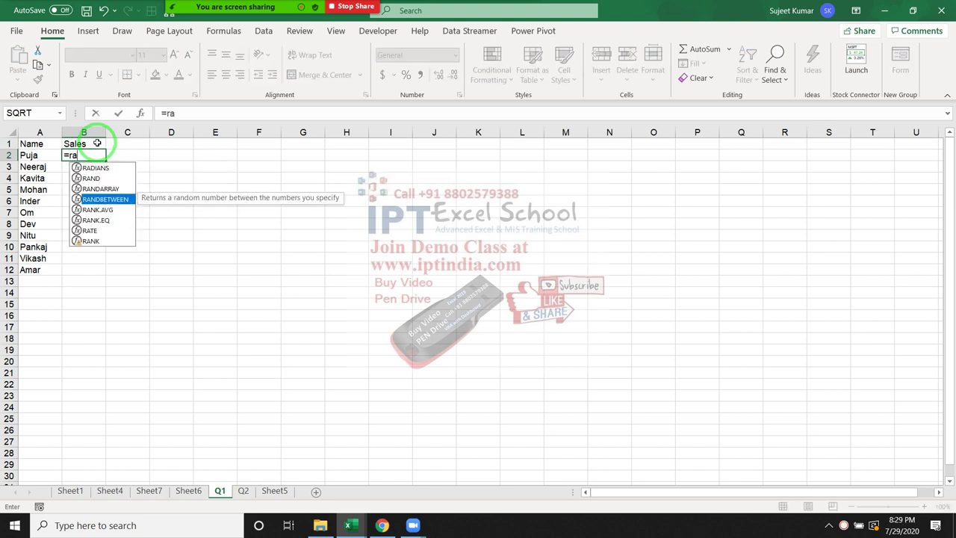
pyautogui.press('Tab')
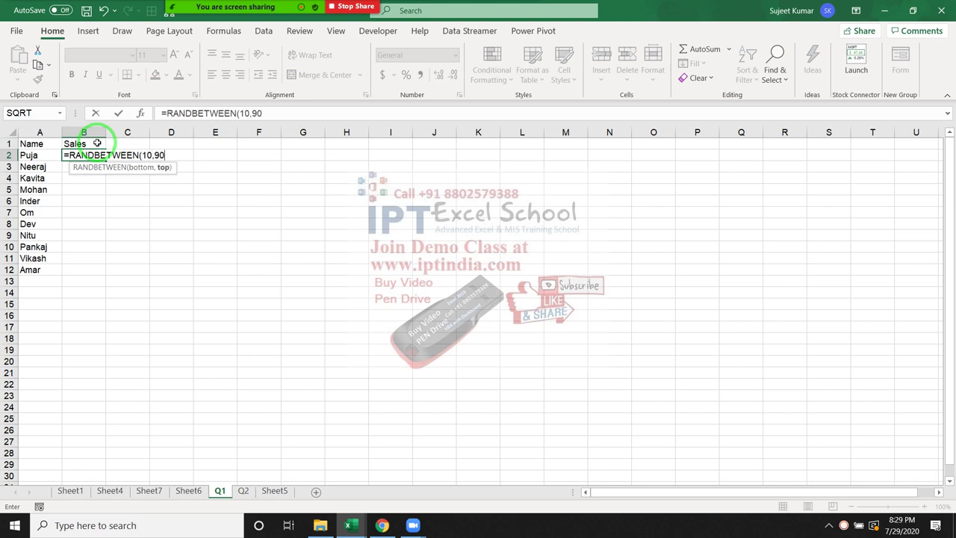
pyautogui.press('Return')
pyautogui.click(96, 154)
pyautogui.doubleClick(105, 162)
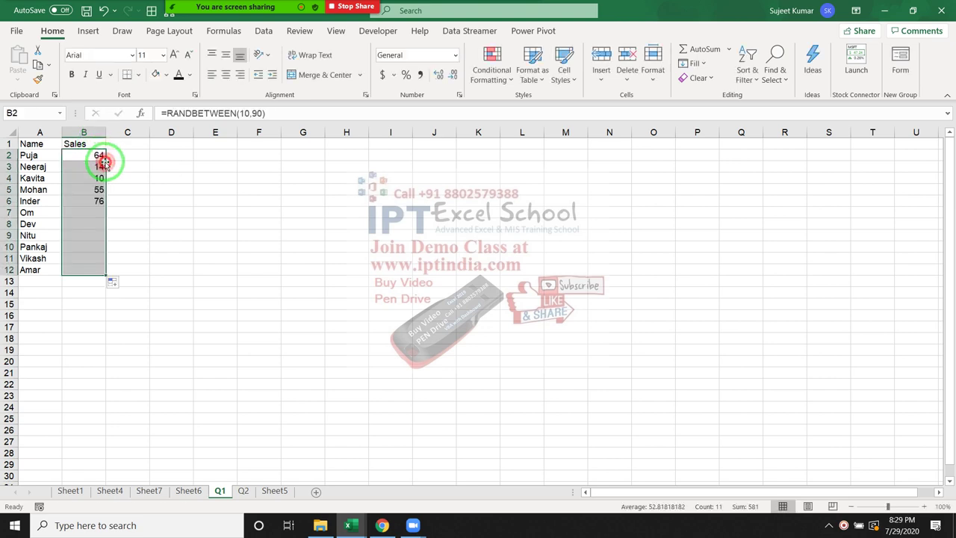
pyautogui.moveTo(33, 144); pyautogui.dragTo(88, 268)
pyautogui.hotkey('ctrl', 'c')
# Paste the copied Name/Sales table into cell A1 of Q2
pyautogui.click(243, 490)
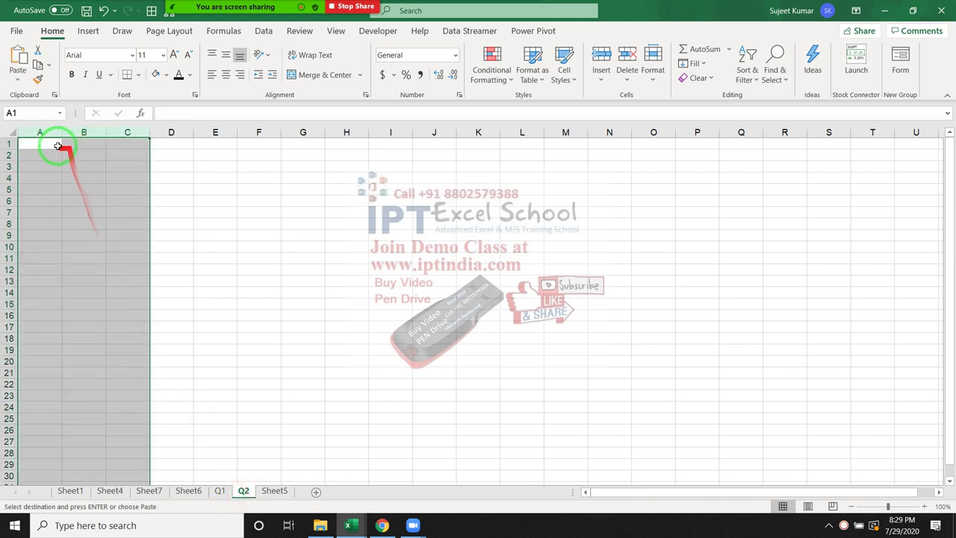
pyautogui.click(53, 145)
pyautogui.hotkey('ctrl', 'v')
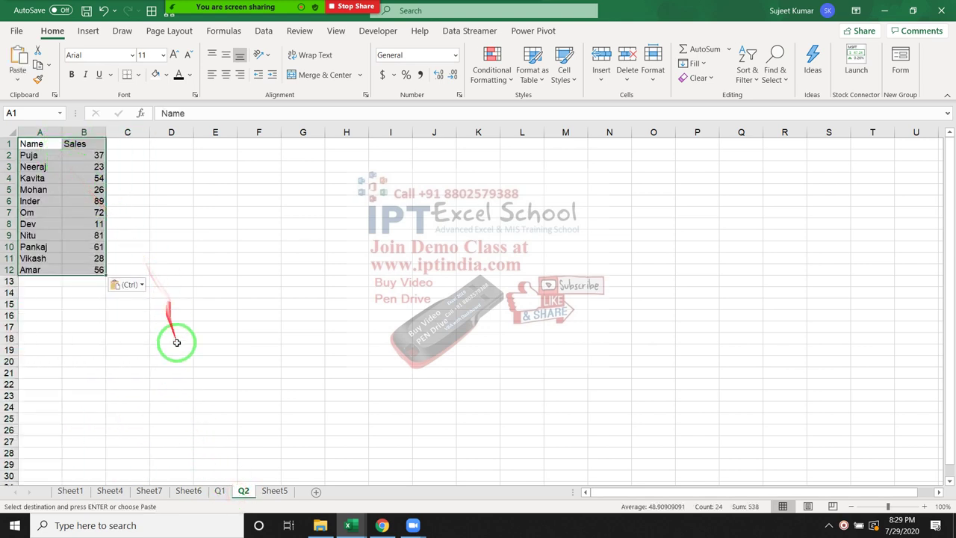
# Compare against Q1's Sales values, then select columns A–T on Sheet5
pyautogui.click(220, 491)
pyautogui.click(243, 491)
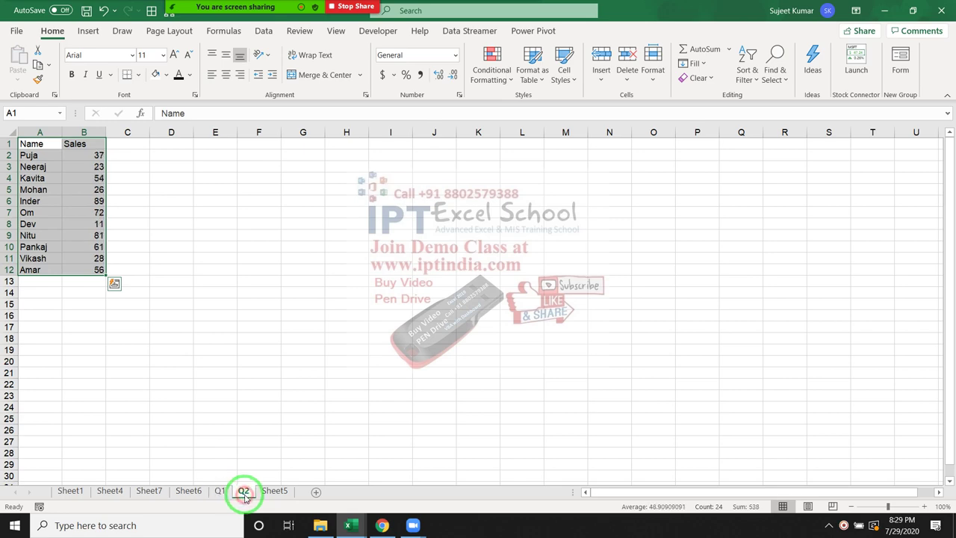
pyautogui.click(274, 491)
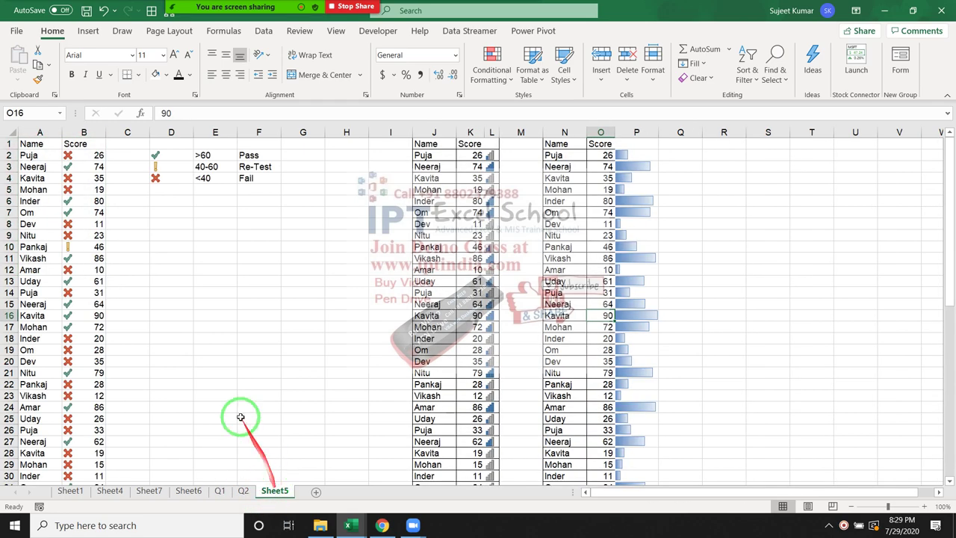
pyautogui.moveTo(39, 132); pyautogui.dragTo(791, 263)
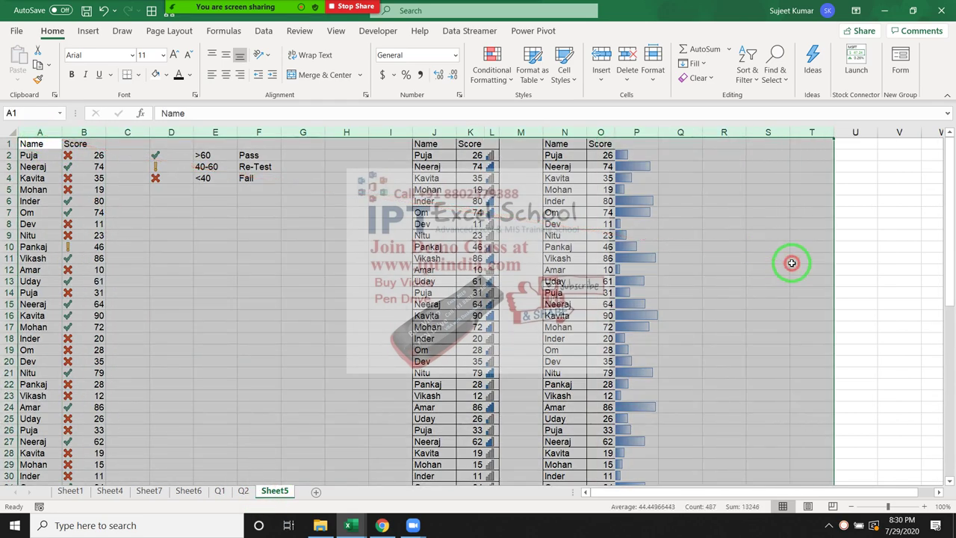